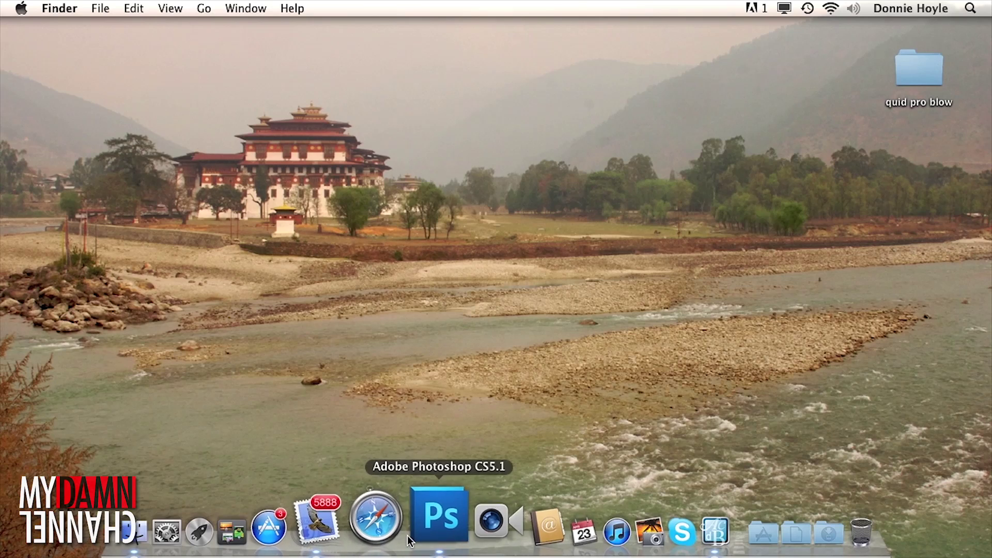
Open the law firm's email in Mail, play its attached video, and return to Photoshop
click(366, 533)
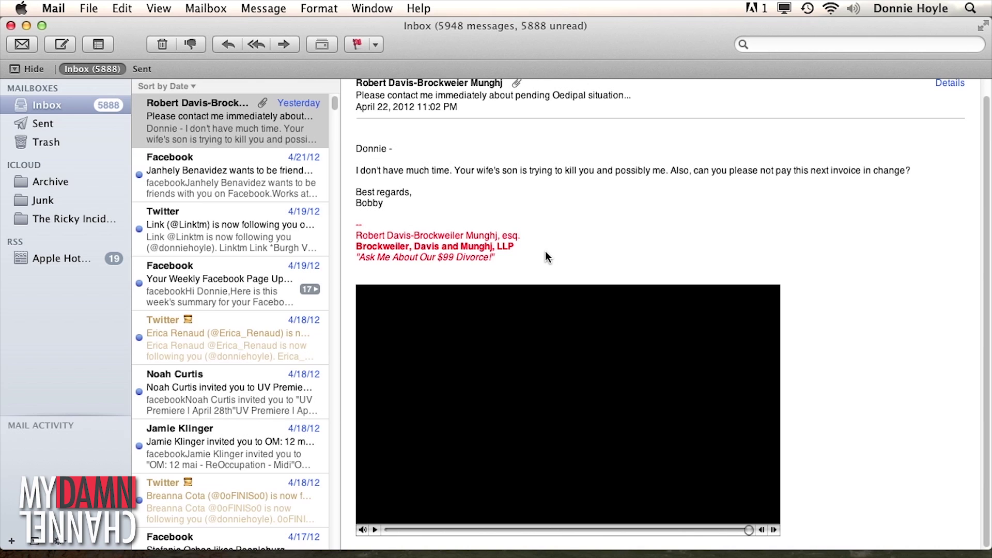
click(373, 529)
key(super+Tab)
key(super+Tab)
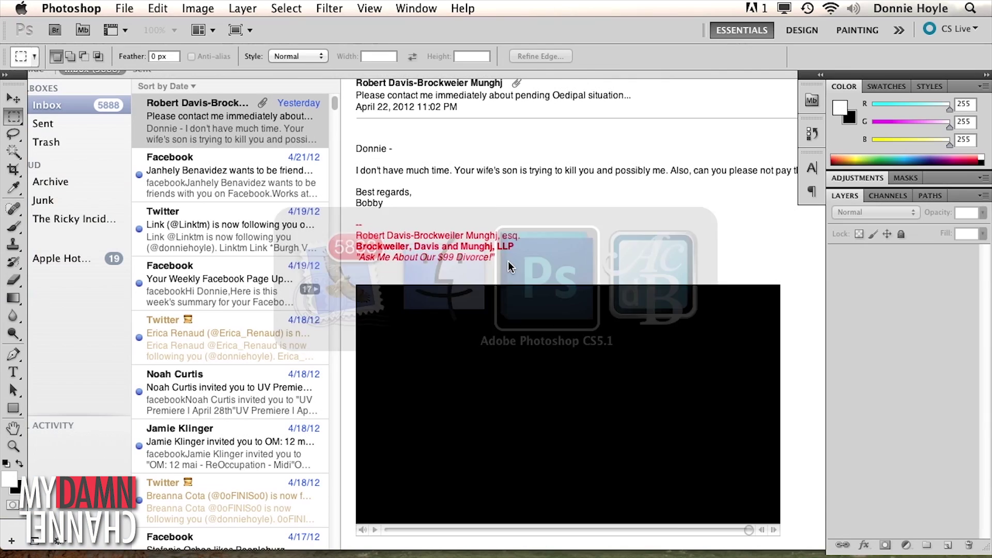
Open butt_munghj.psd from the quid pro blow folder and view it full-screen
click(124, 8)
click(137, 39)
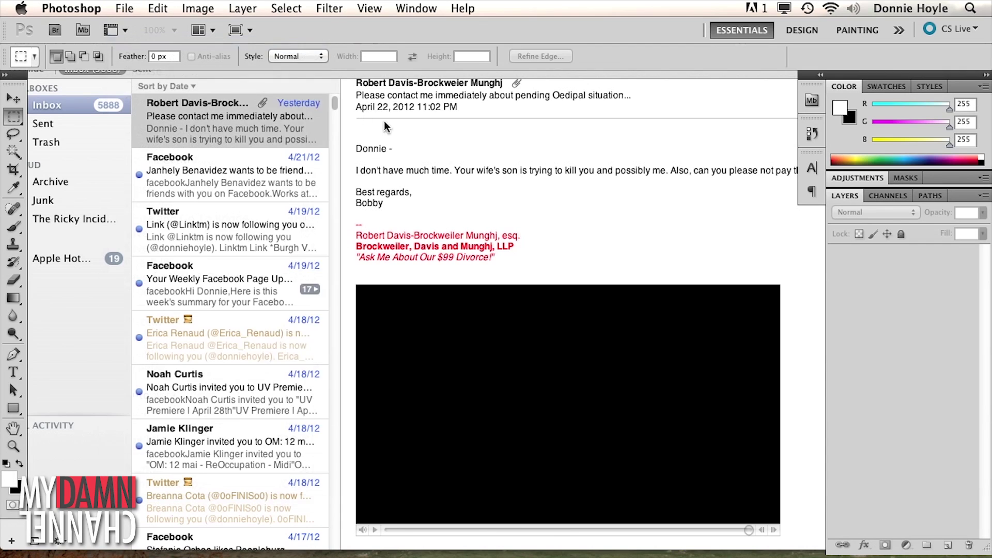
double_click(471, 127)
click(467, 130)
double_click(468, 130)
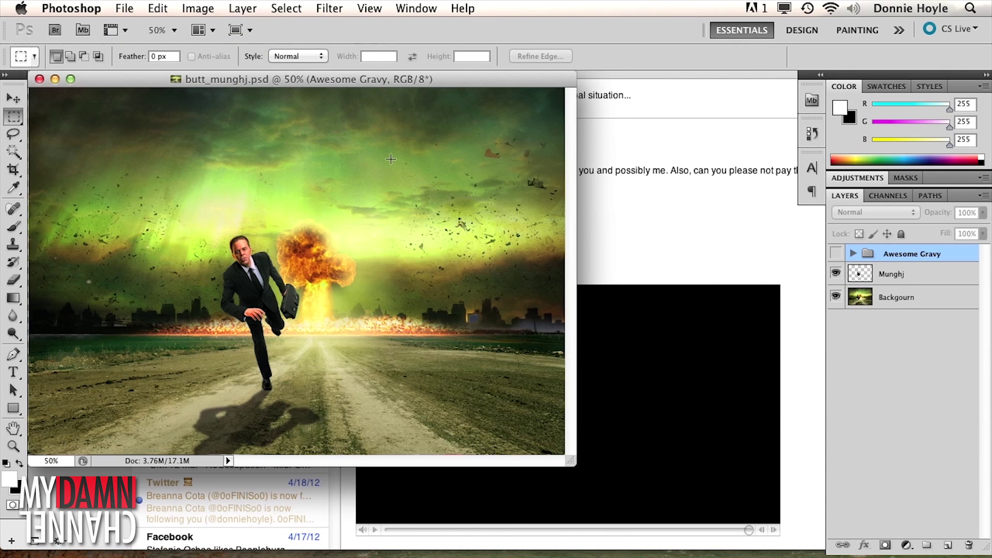
key(f)
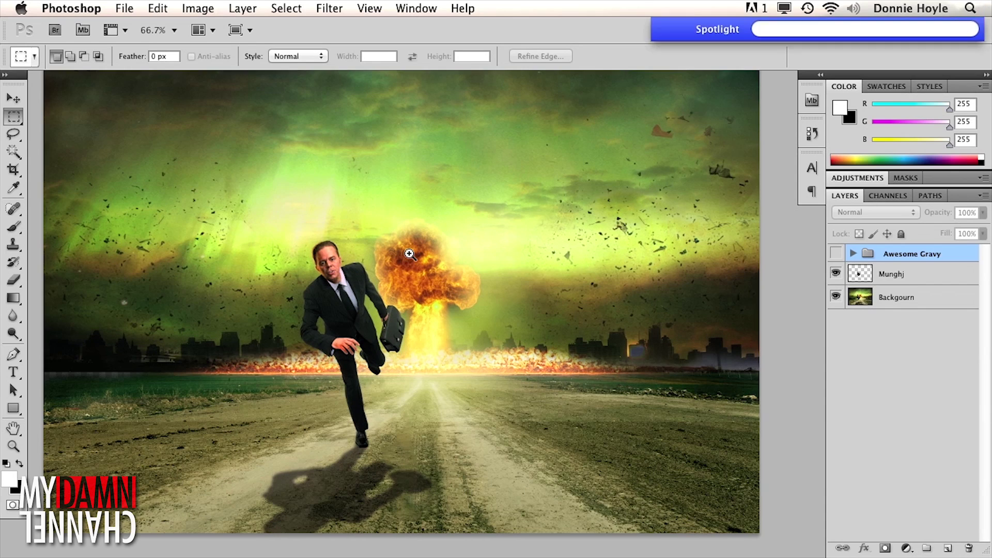
Zoom the poster to 100% and make the Munghj layer active
super+click(407, 249)
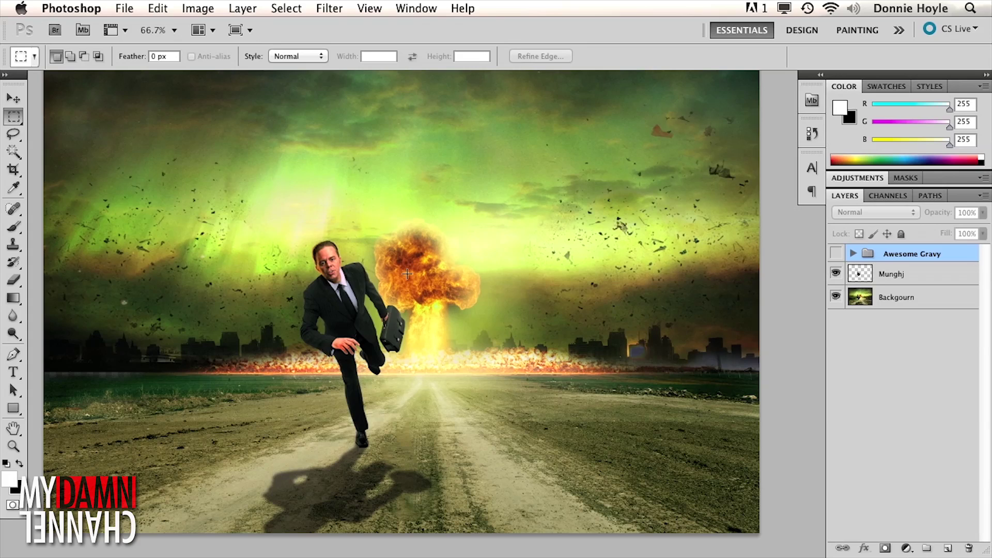
scroll(407, 275, up, 1)
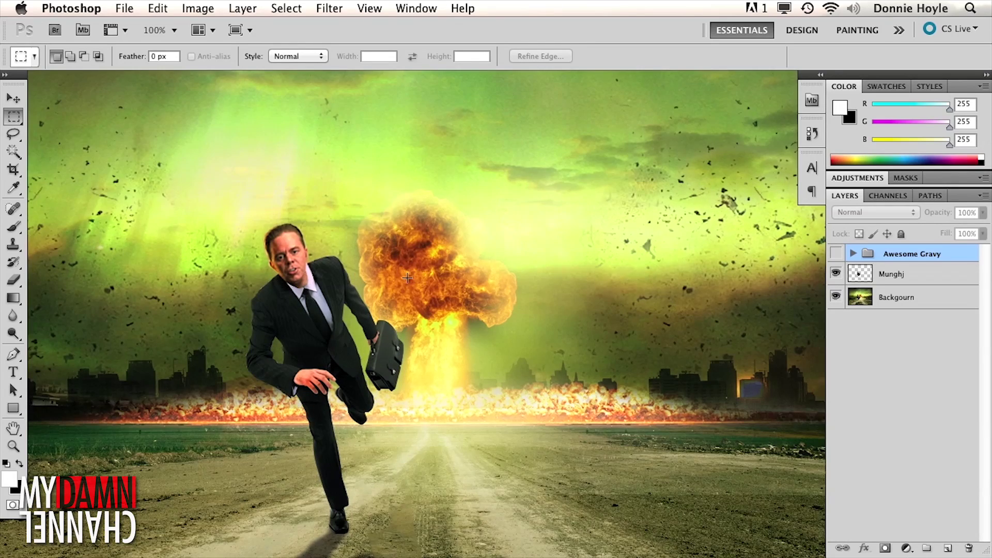
scroll(414, 248, up, 1)
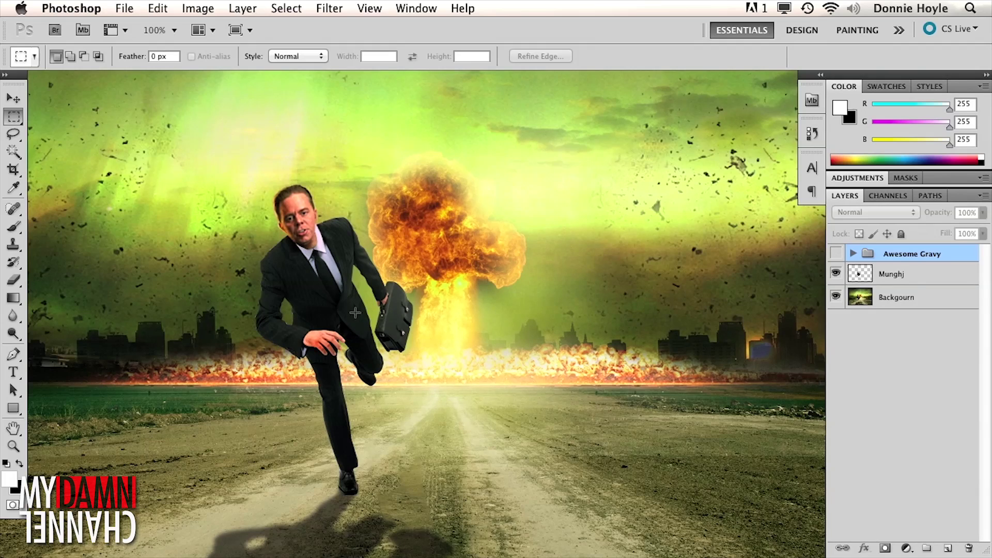
click(888, 278)
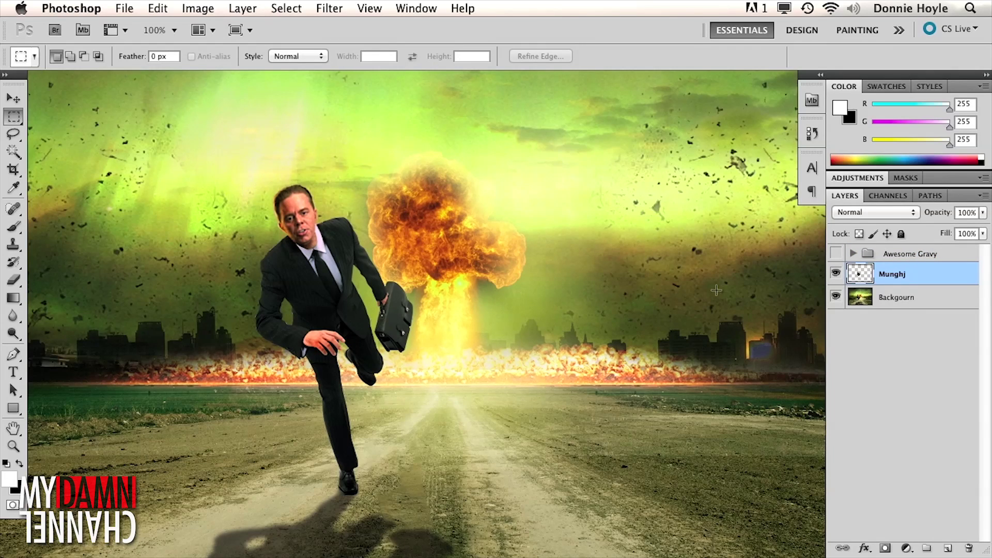
Duplicate Munghj as a hidden Munghj copy, hide Backgourn, and apply Puppet Warp to Munghj
click(835, 273)
click(897, 297)
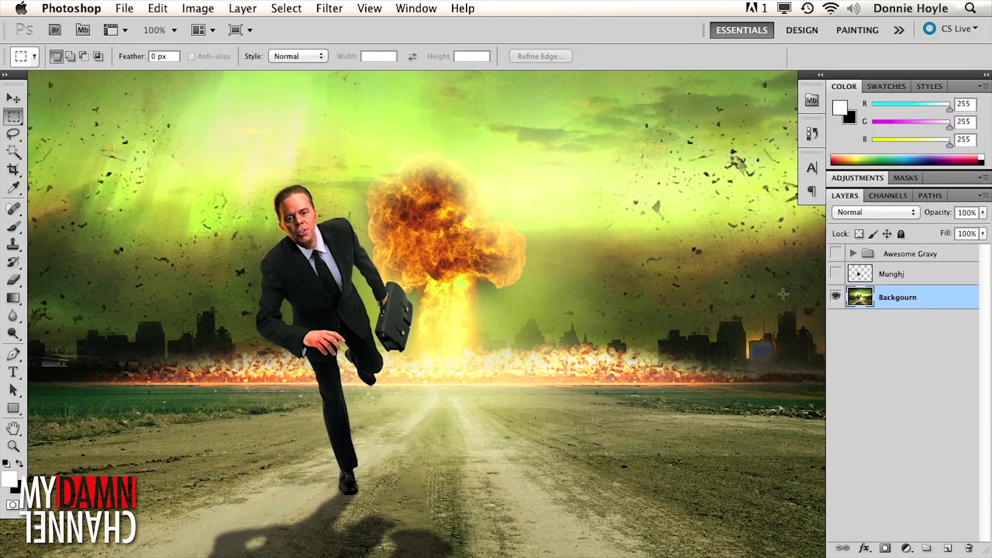
click(836, 274)
drag(899, 273, 946, 548)
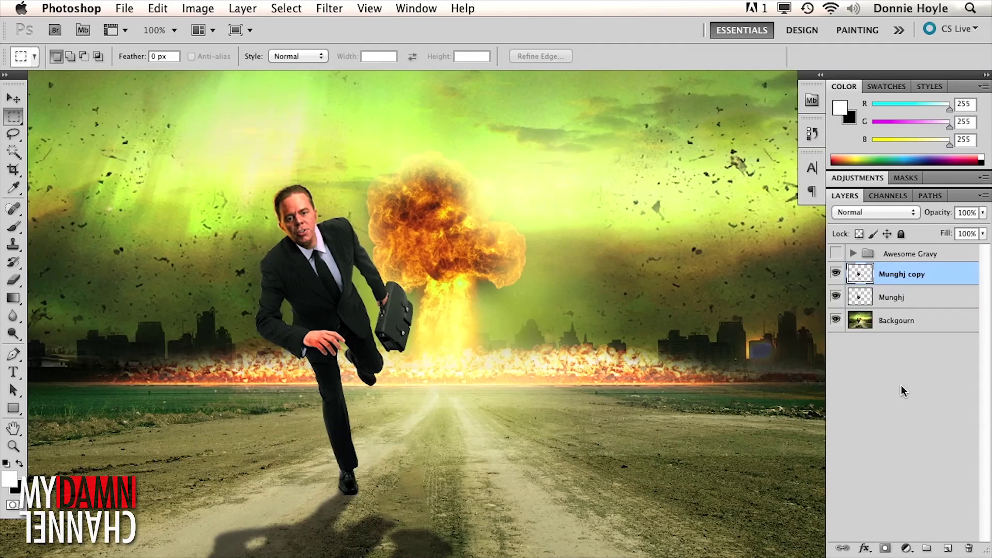
click(836, 274)
click(835, 320)
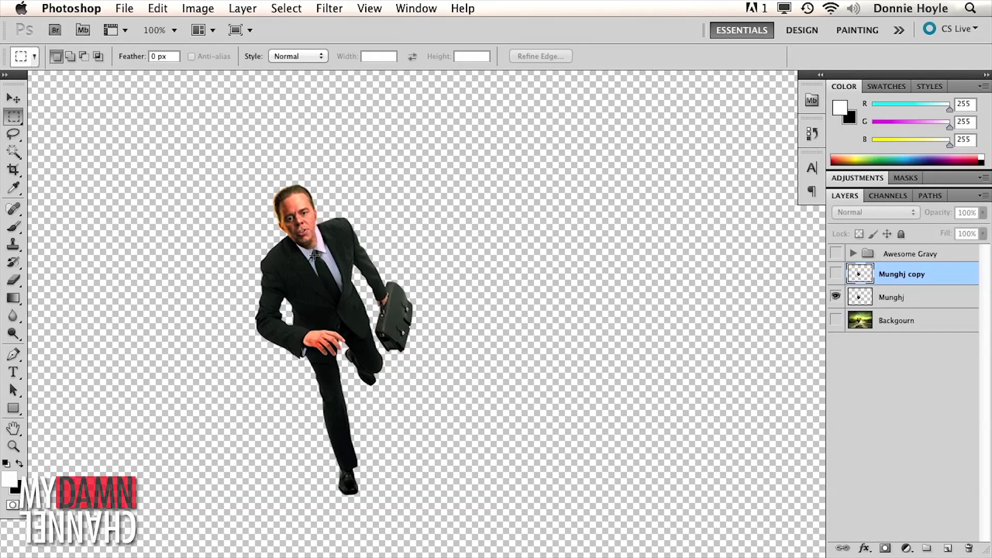
click(893, 297)
click(166, 10)
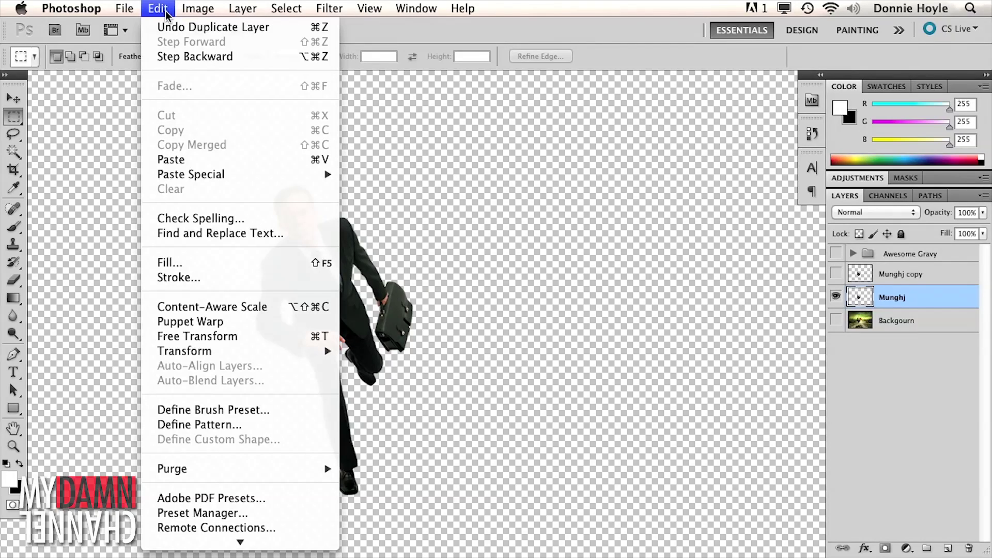
click(209, 321)
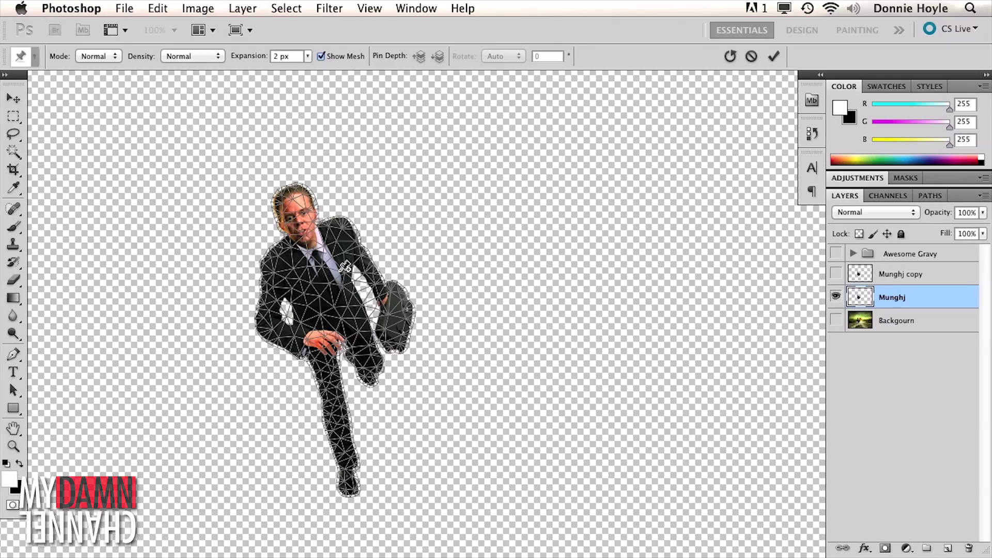
Zoom in closer on the businessman under the puppet-warp mesh
key(super+space)
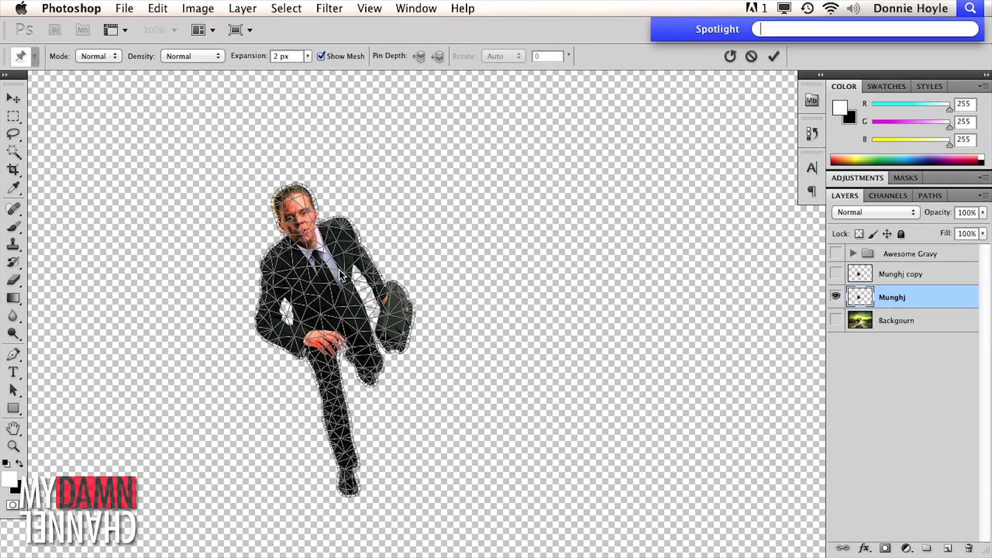
super+click(339, 270)
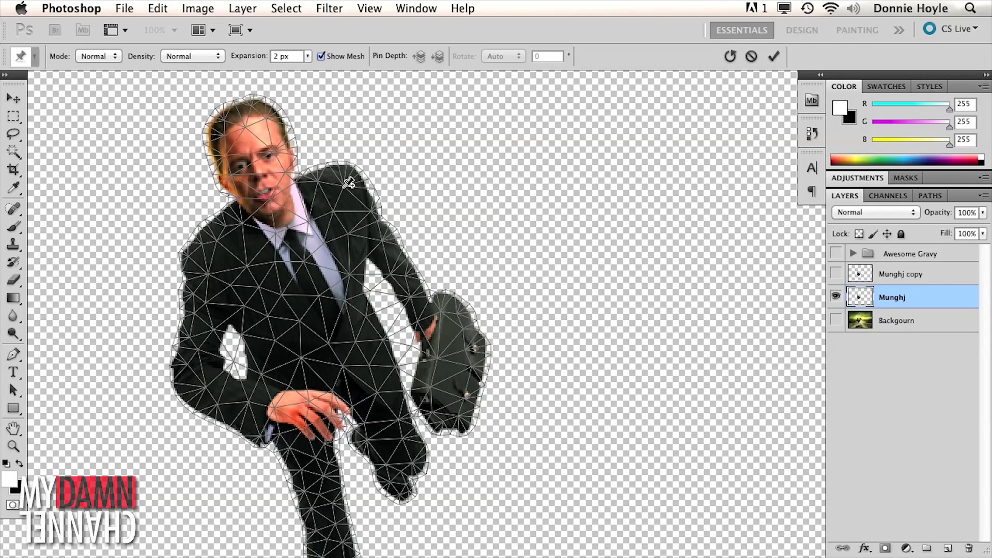
Pin the briefcase arm, chin, forehead, other shoulder, elbow and wrist
click(343, 187)
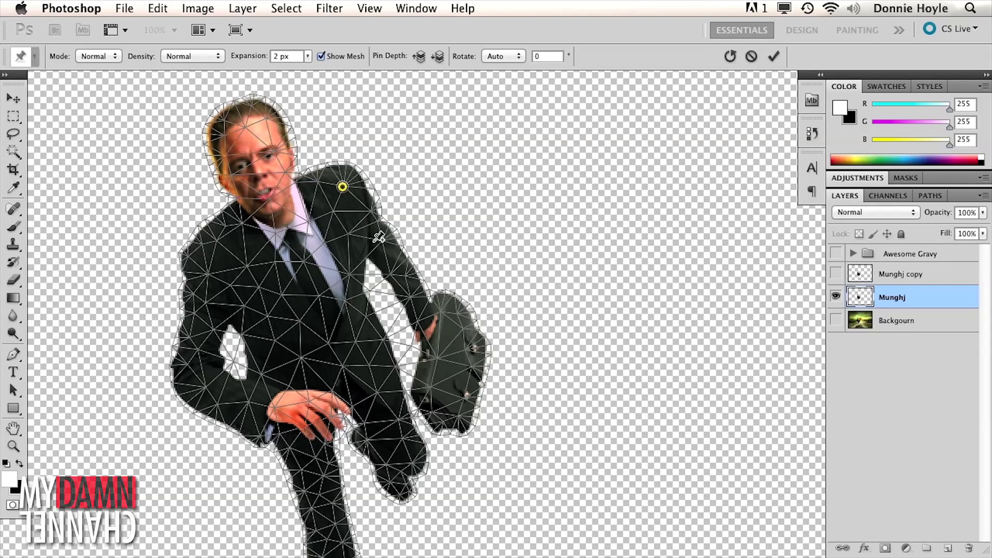
click(386, 252)
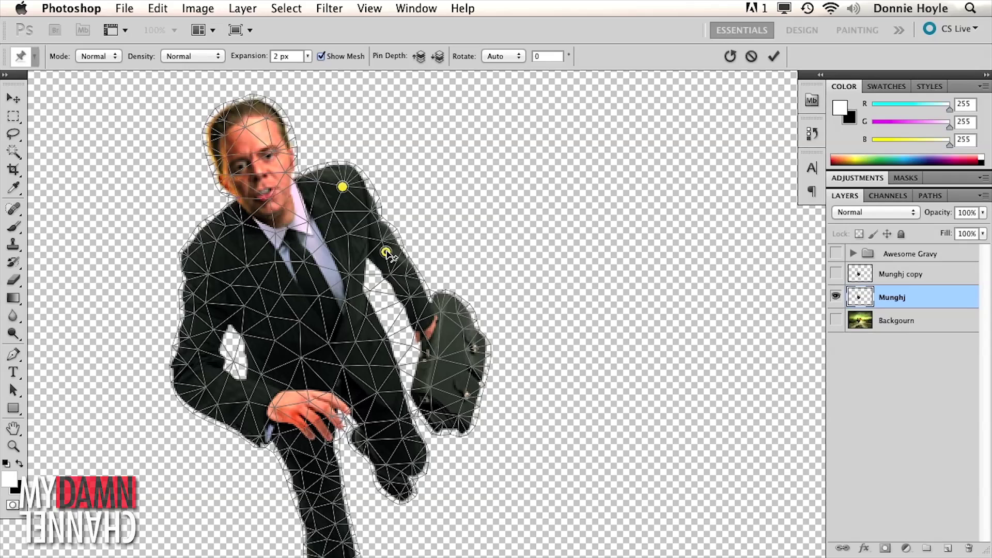
click(423, 315)
click(277, 207)
click(250, 143)
click(203, 265)
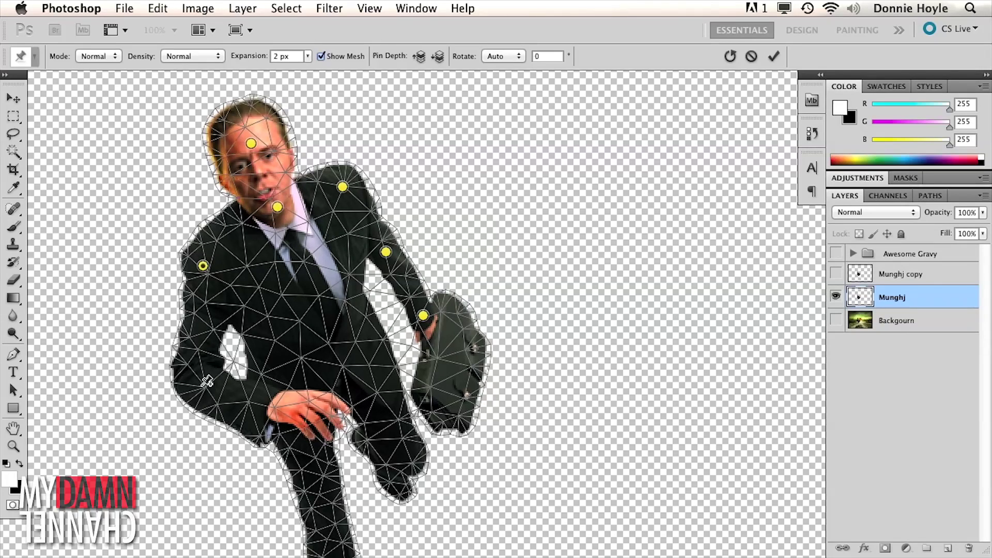
click(188, 369)
click(262, 401)
Pin the standing leg's shin, ankle and shoe, plus the raised knee
scroll(312, 416, down, 2)
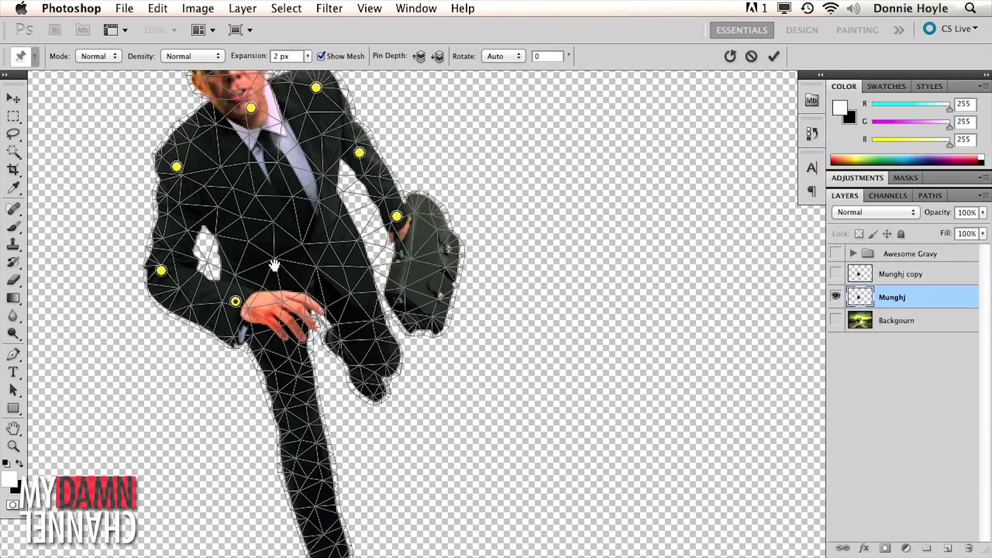
scroll(284, 331, down, 3)
click(292, 377)
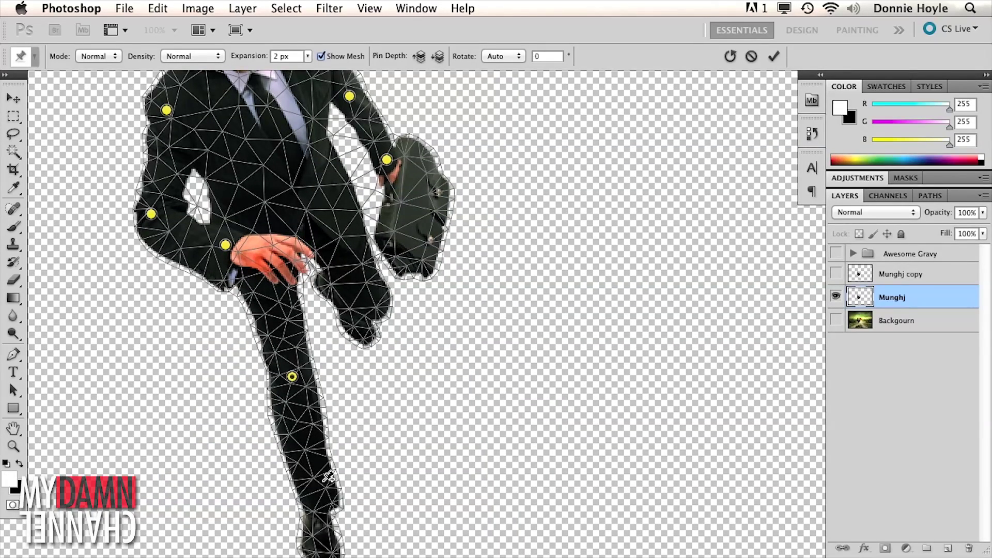
click(319, 505)
scroll(331, 475, down, 3)
click(316, 443)
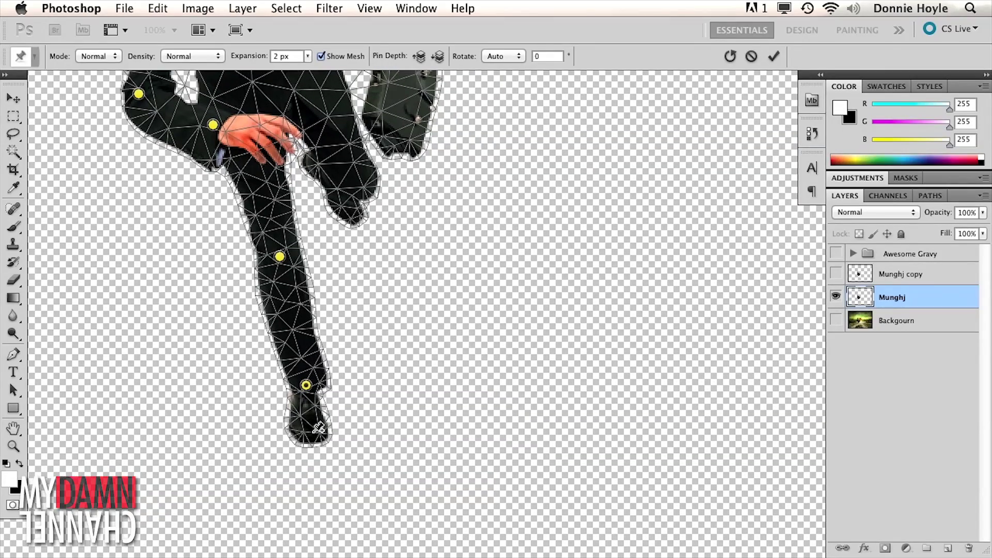
scroll(351, 362, up, 3)
scroll(377, 311, up, 1)
click(371, 318)
Pin the torso, chest, collar, briefcase hand and briefcase corners, then nudge the hand upward
click(319, 214)
click(284, 177)
click(263, 120)
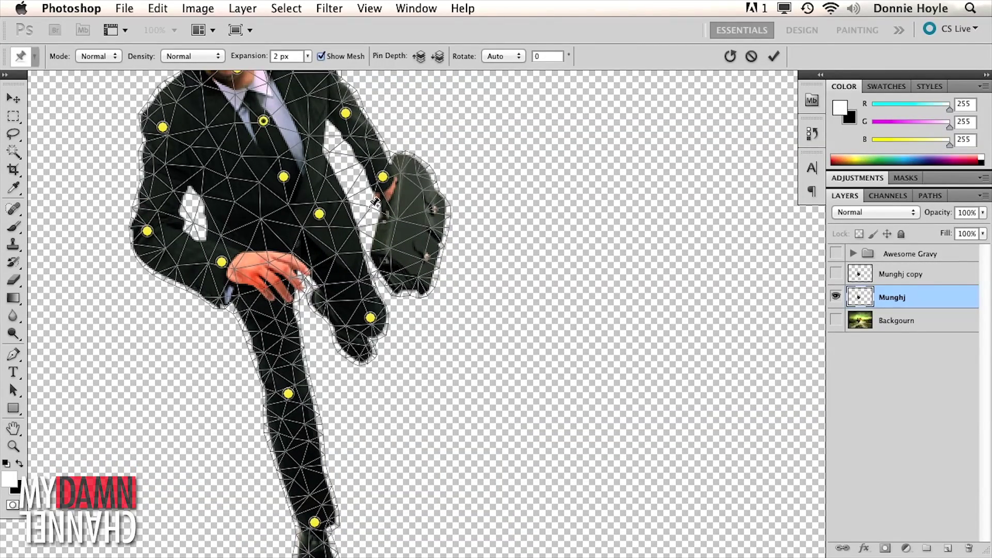
click(375, 253)
click(397, 285)
click(439, 204)
click(407, 160)
scroll(416, 186, up, 3)
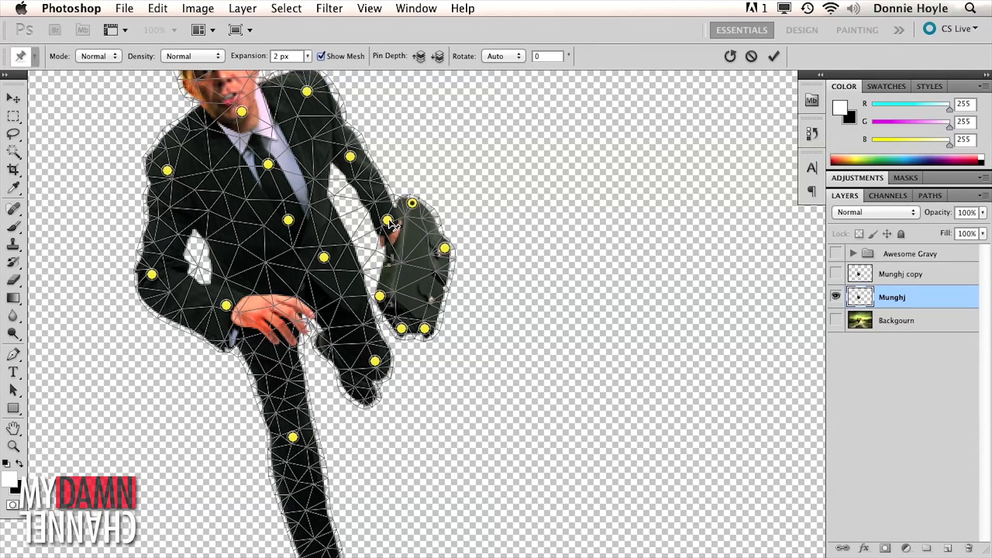
drag(391, 220, 397, 213)
Lift the briefcase handle and set the mesh Expansion to 0
drag(380, 296, 394, 287)
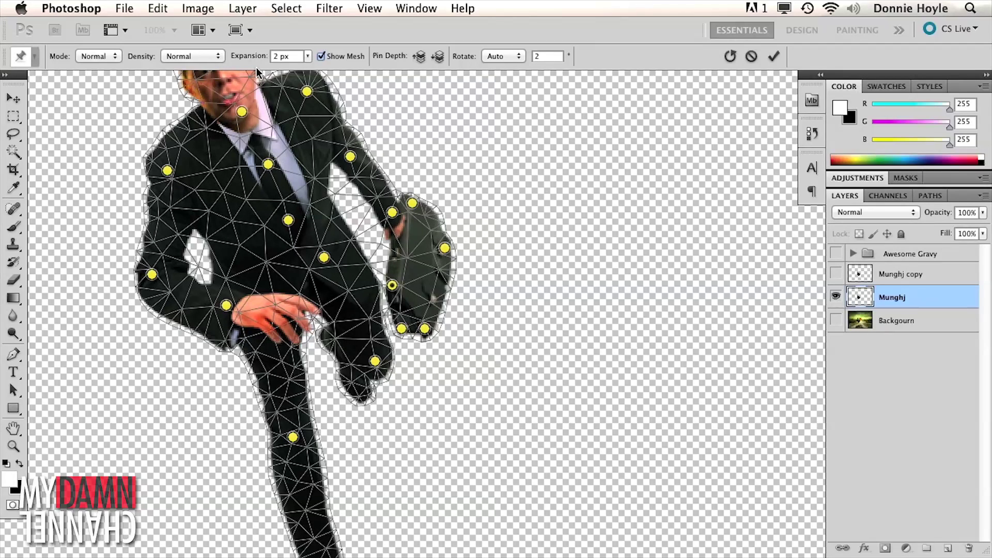
click(279, 55)
drag(292, 56, 268, 51)
text(0)
key(Return)
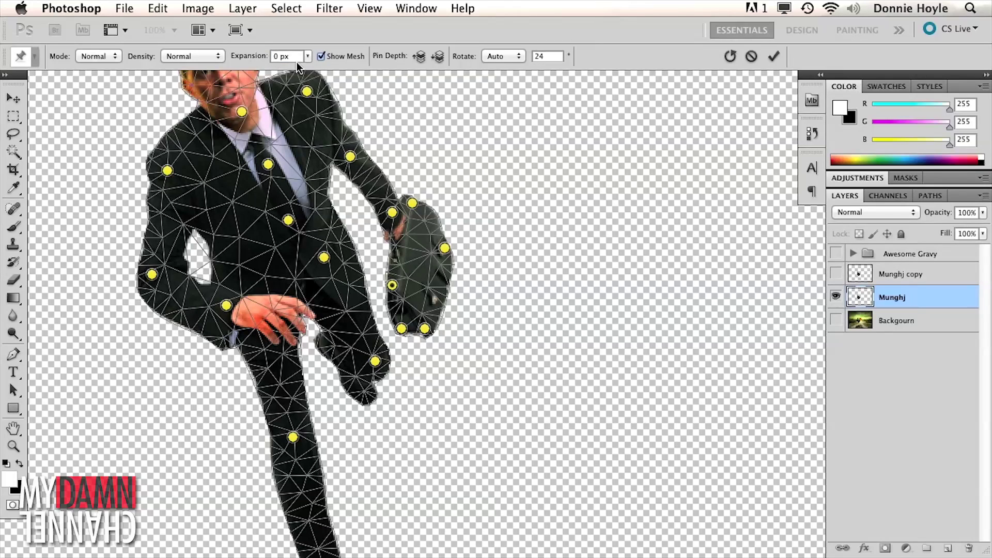
Rotate and tilt the briefcase to a new angle and raise the right arm
click(413, 202)
click(393, 284)
mouse_move(399, 279)
mouse_down()
mouse_move(404, 312)
mouse_move(430, 322)
mouse_up()
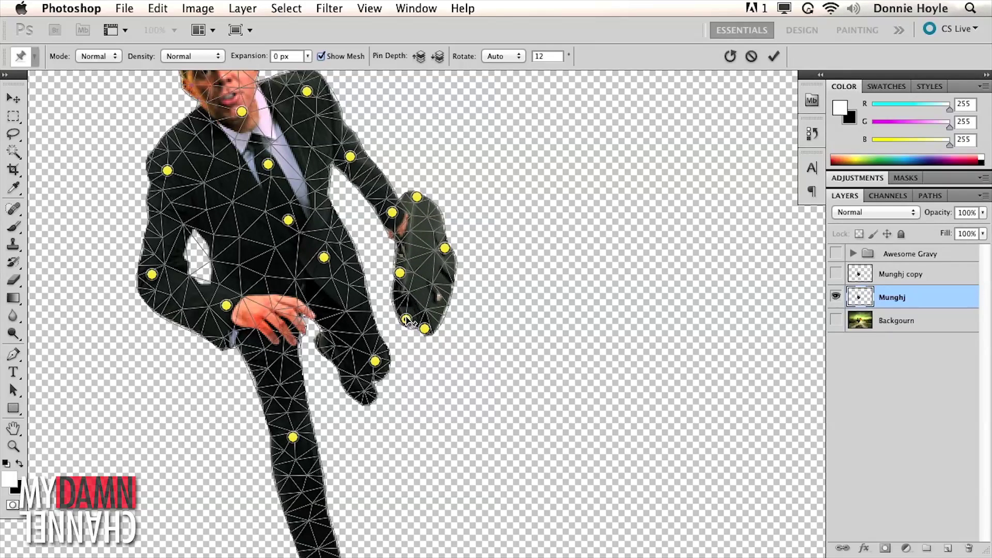
drag(445, 248, 450, 239)
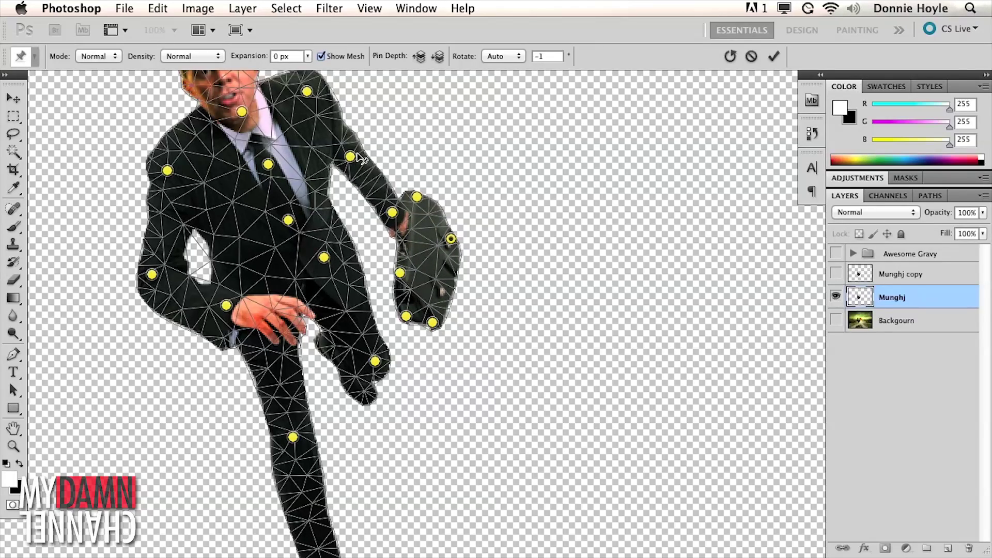
drag(350, 156, 363, 149)
Raise the neck, both shoulders, elbow and knee hand, and push the lower leg up
drag(308, 92, 310, 92)
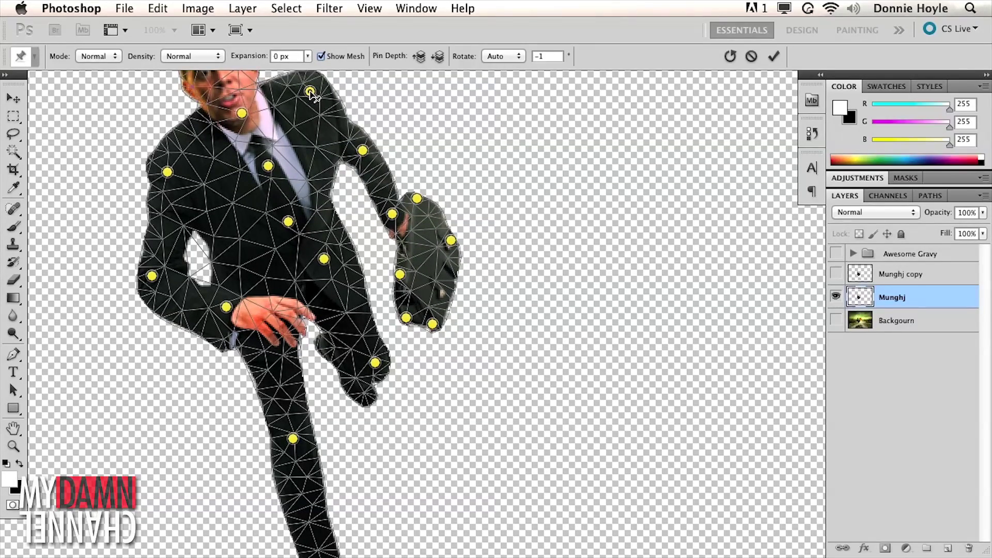
drag(242, 115, 245, 110)
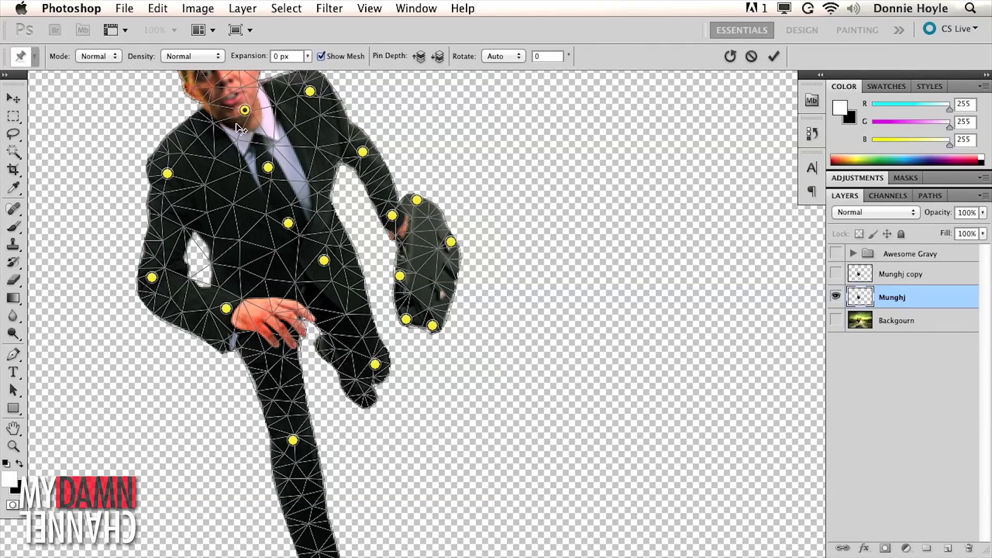
drag(167, 174, 169, 167)
drag(151, 277, 154, 269)
drag(230, 310, 232, 301)
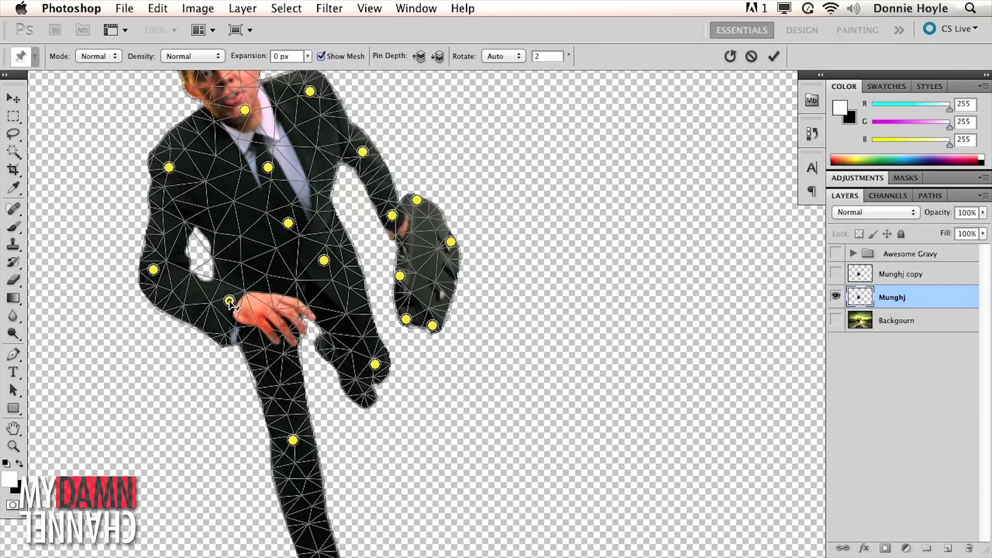
drag(295, 442, 298, 438)
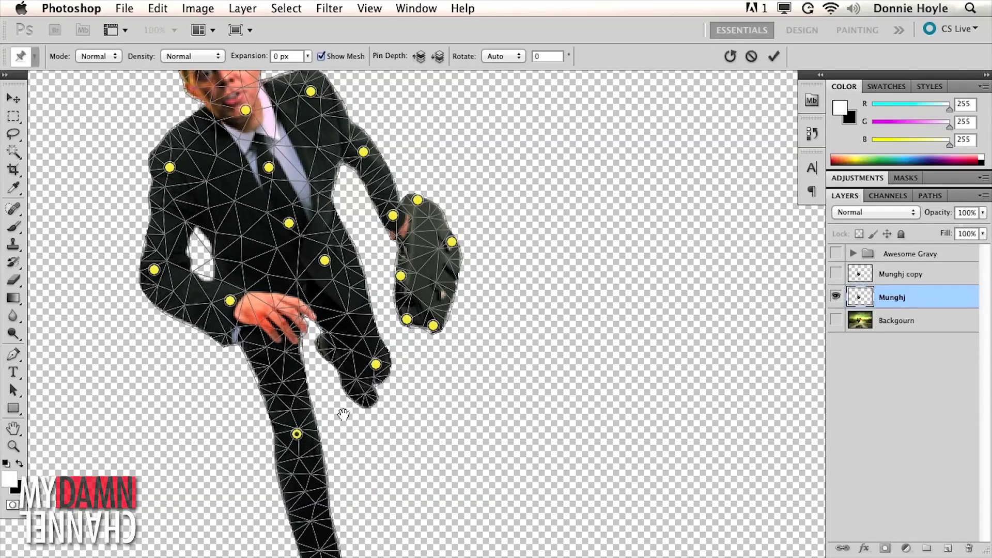
Bend the ankle, kick the foot up and right, and commit the Puppet Warp
scroll(296, 438, down, 5)
drag(299, 488, 302, 479)
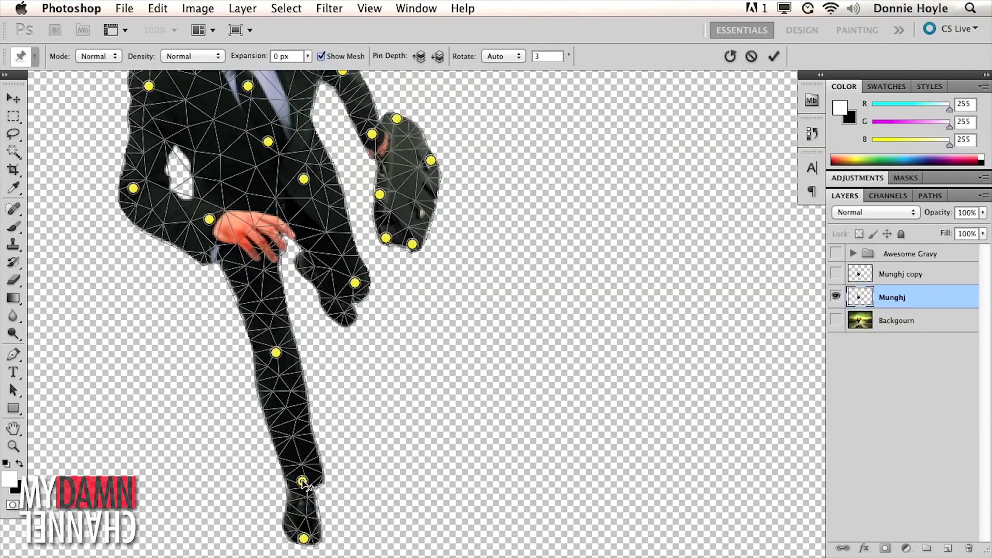
click(305, 537)
scroll(313, 540, down, 1)
drag(312, 540, 310, 532)
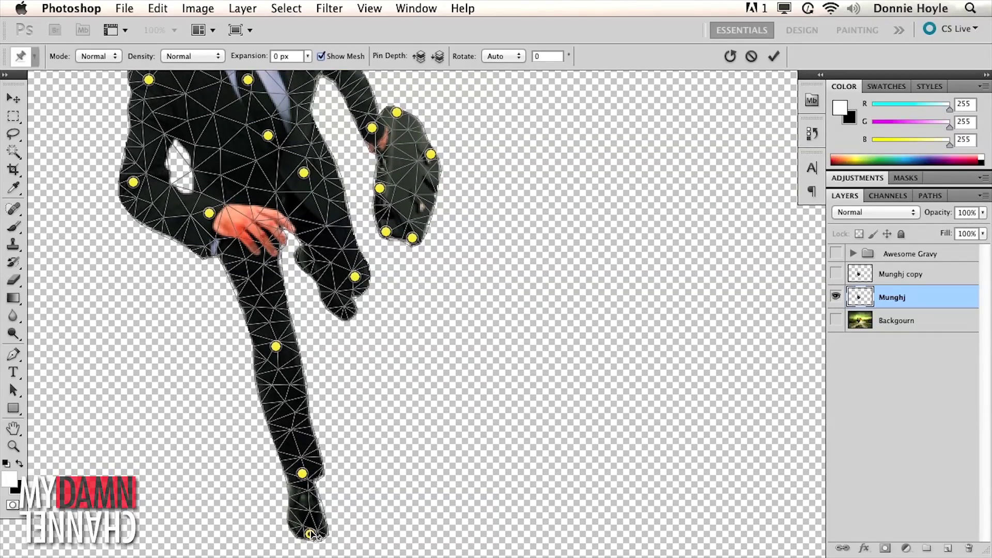
drag(382, 326, 370, 344)
drag(349, 311, 361, 298)
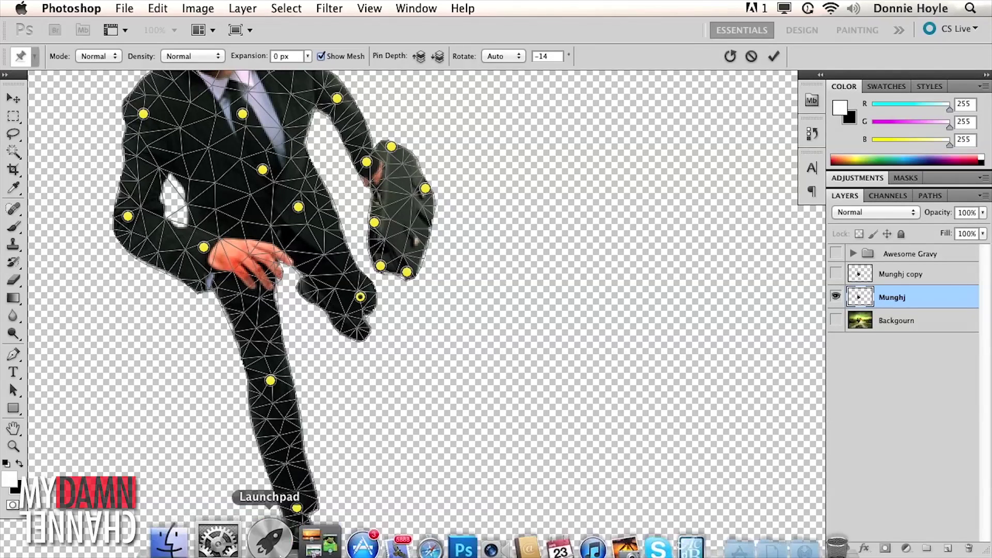
click(776, 54)
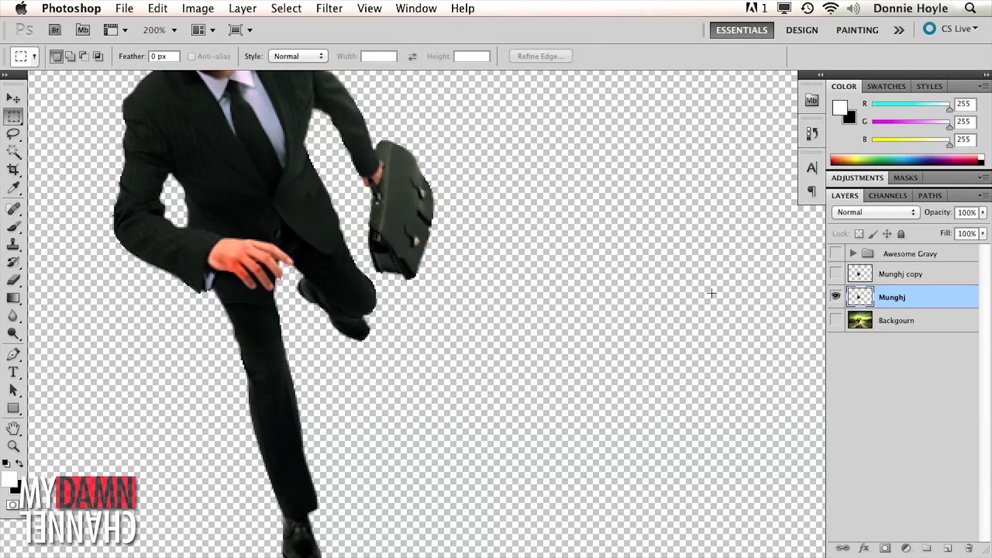
Show the Backgourn layer at 100% and compare the warped Munghj figure on and off
click(836, 321)
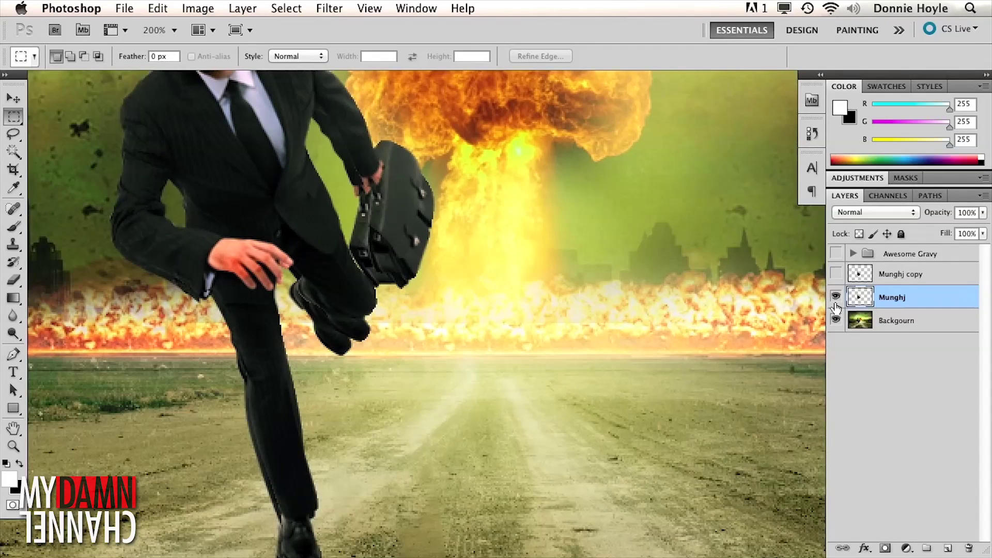
alt+click(629, 283)
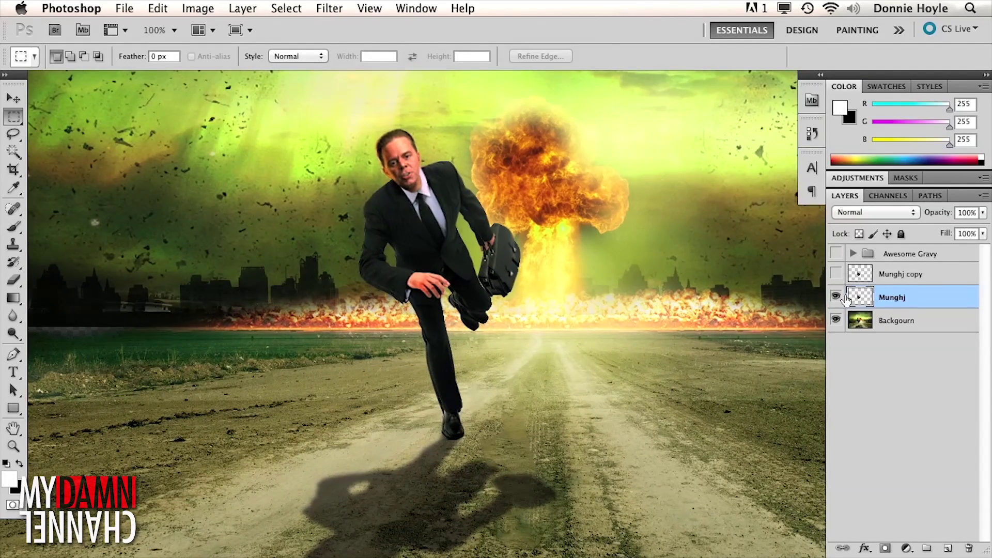
click(836, 297)
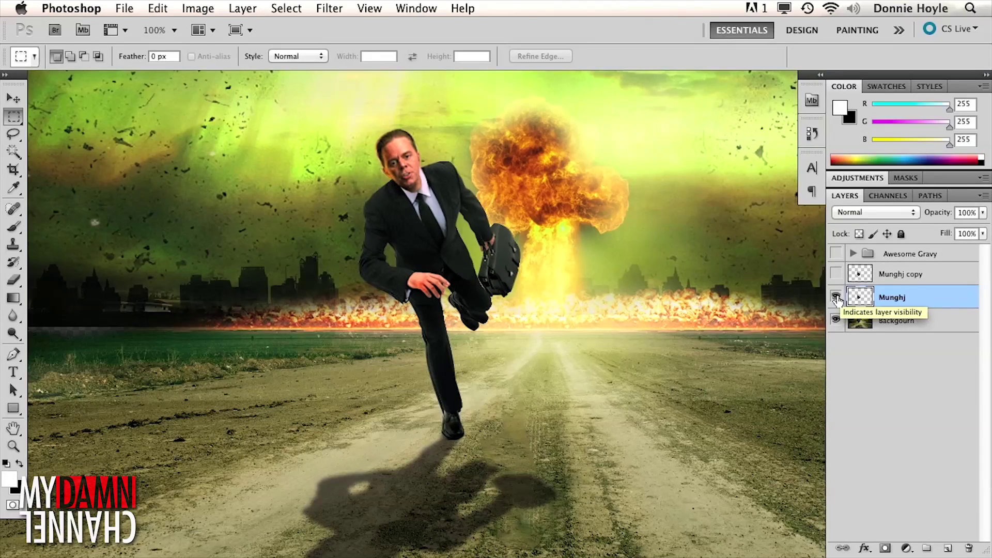
click(835, 297)
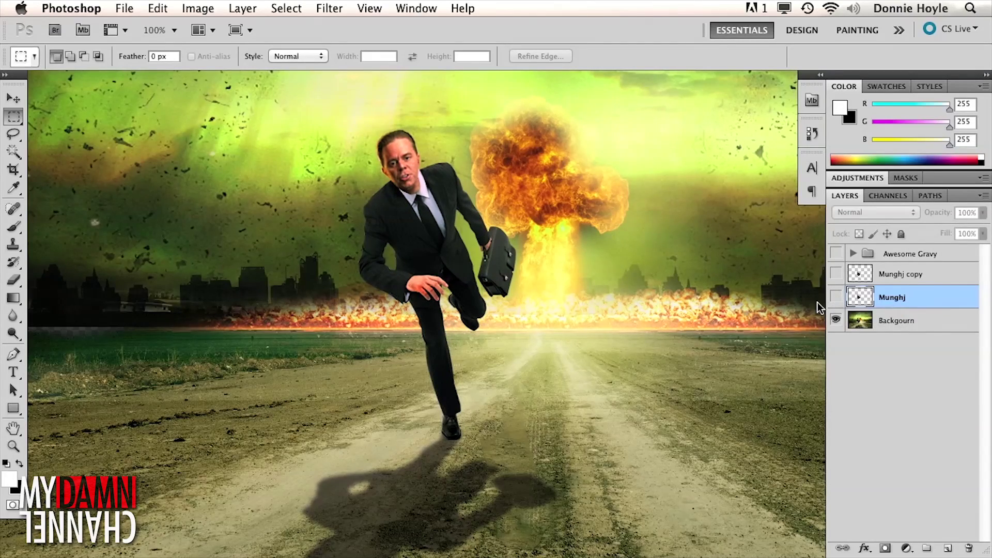
click(835, 298)
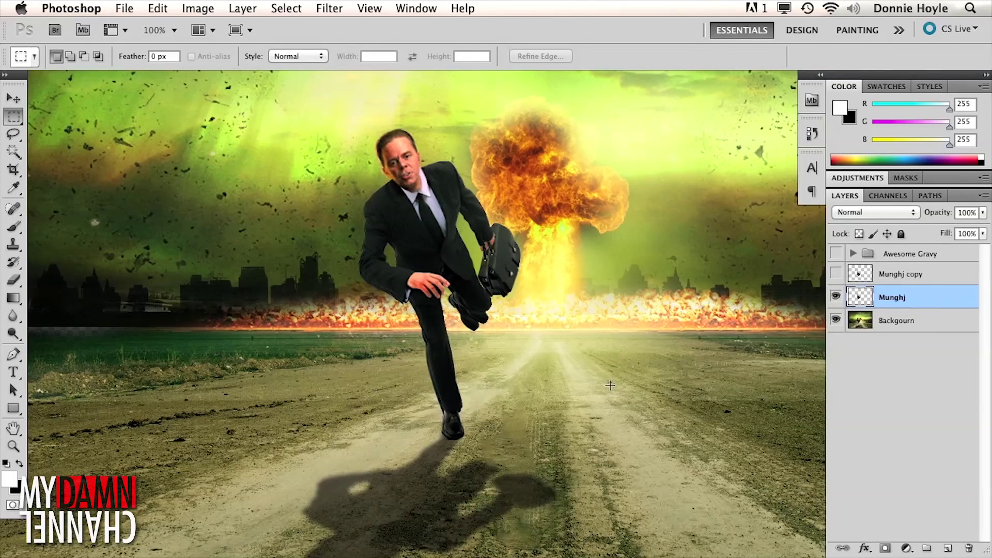
click(836, 299)
Show Munghj copy, make it active, and load the man's outline as a selection
click(836, 274)
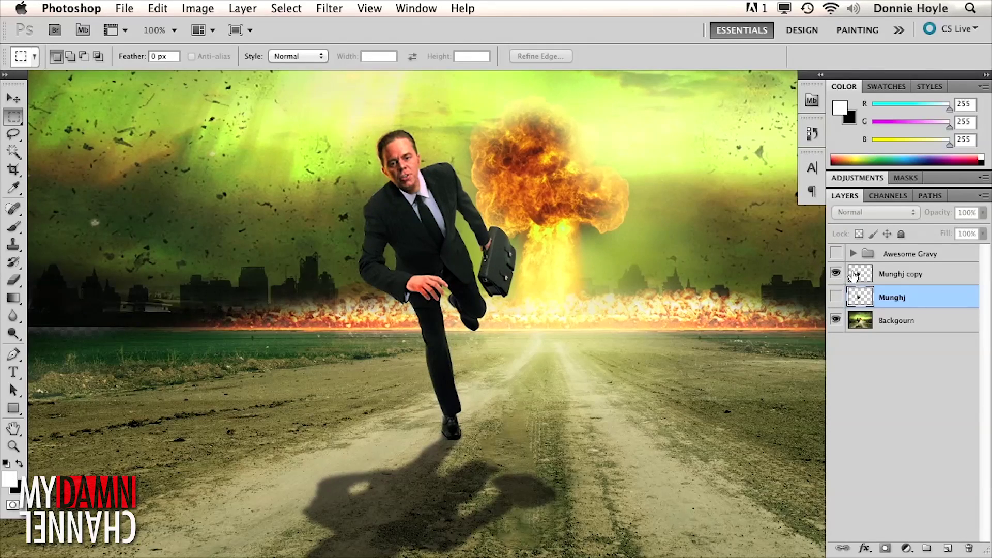
click(860, 275)
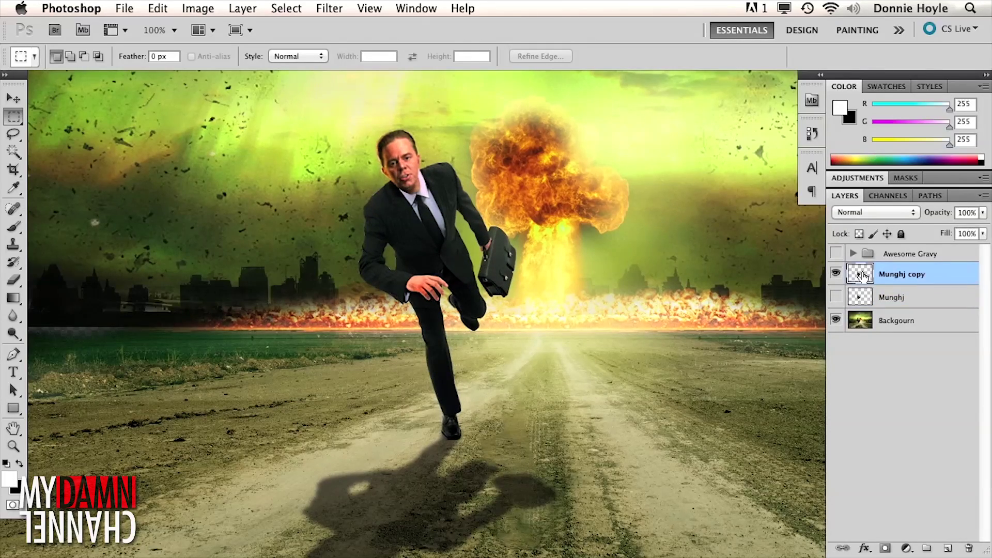
super+click(860, 276)
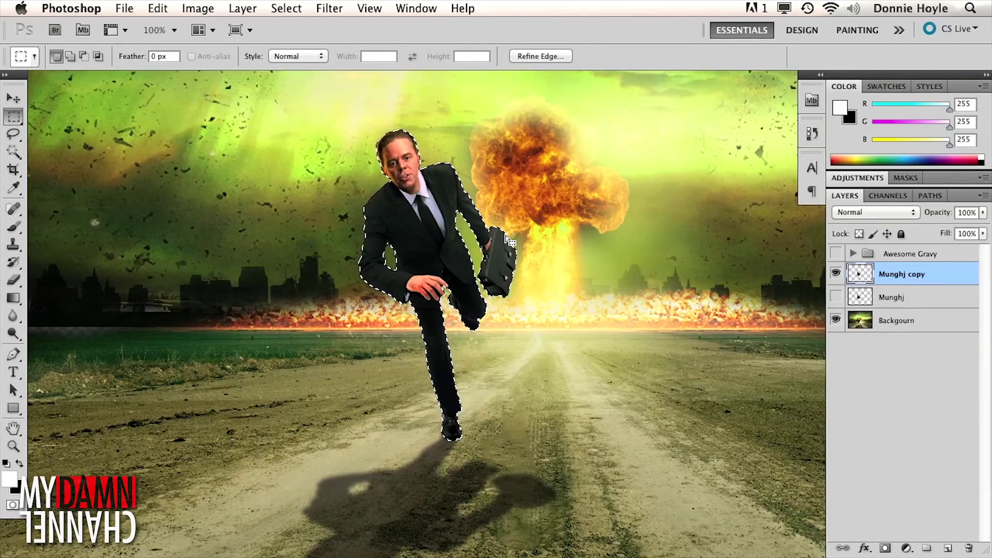
On the Backgourn layer, expand the outline selection by 4 px
click(871, 320)
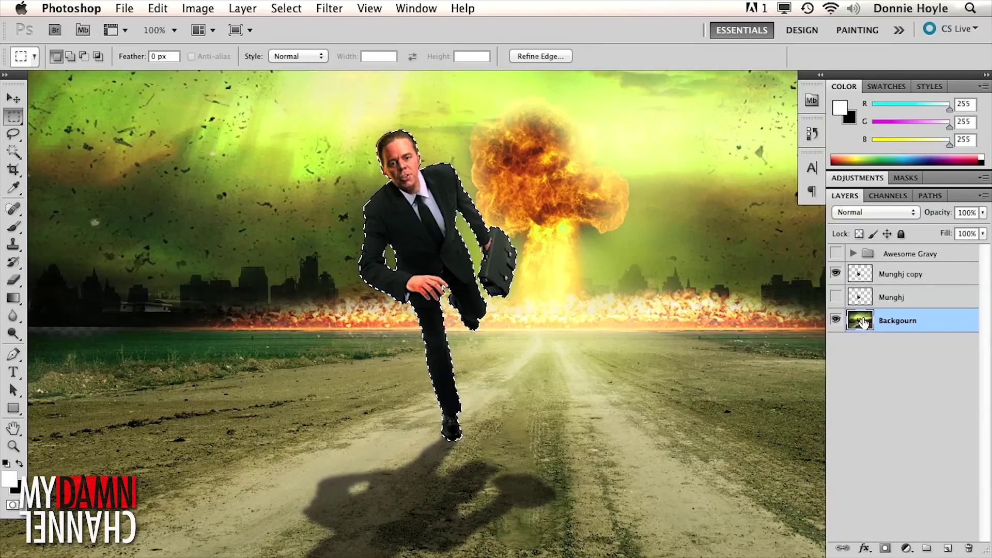
click(287, 9)
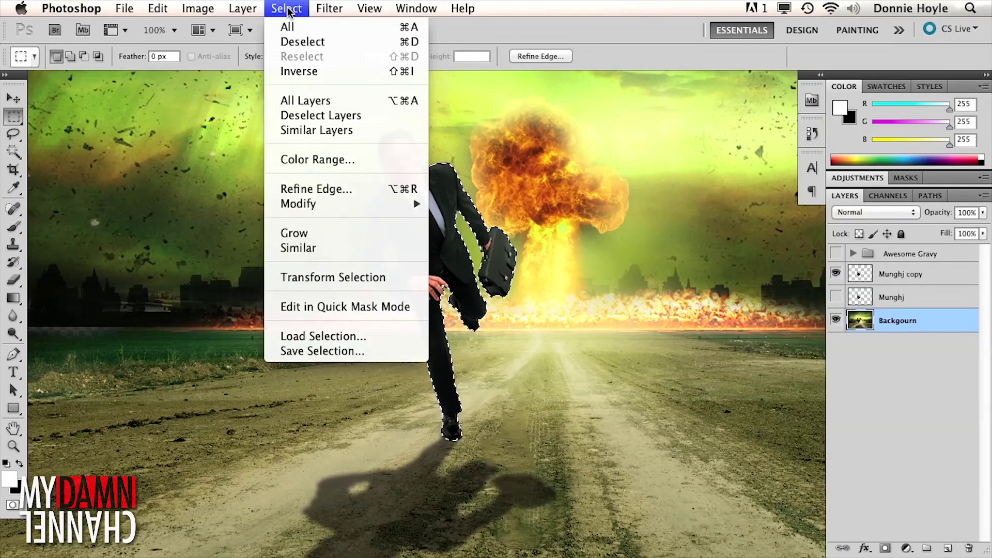
mouse_move(298, 203)
click(456, 236)
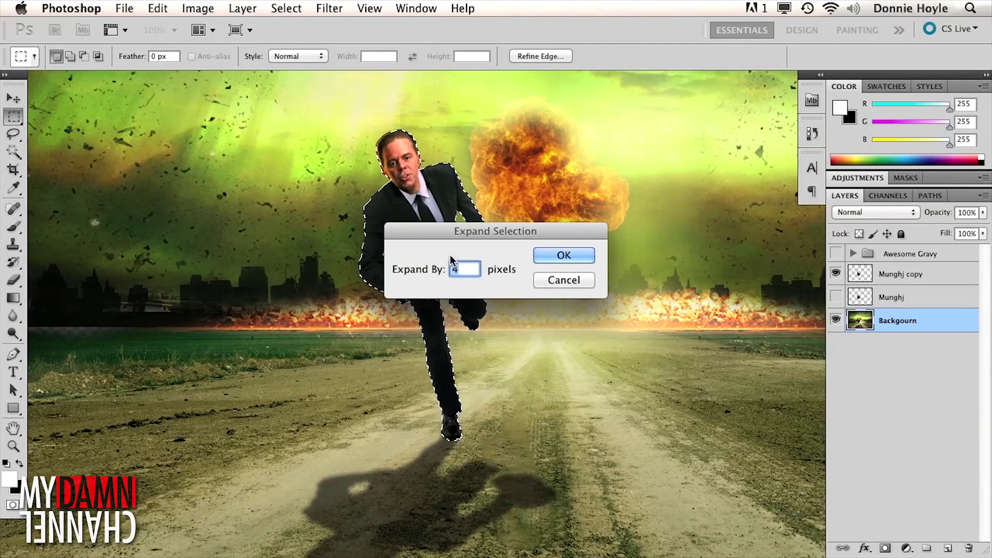
click(545, 256)
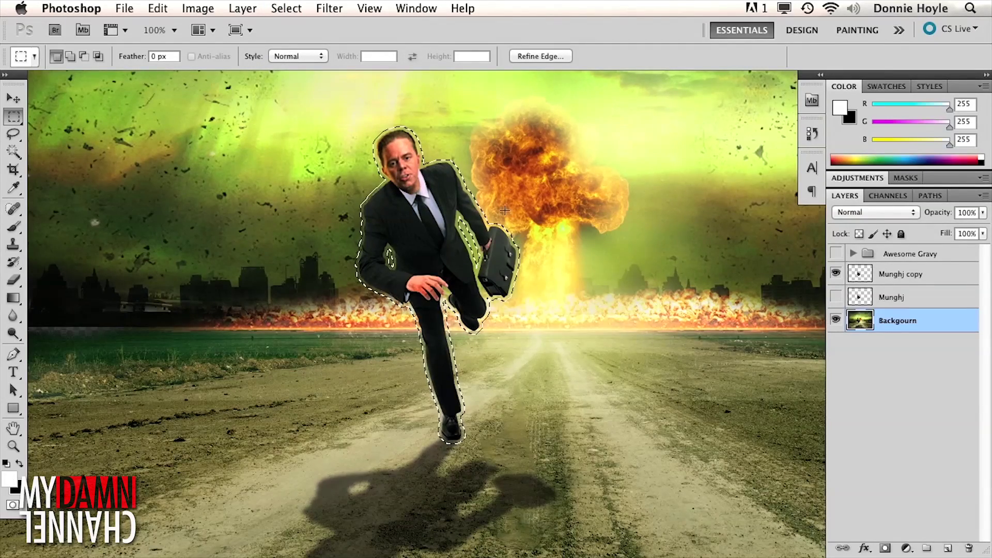
Content-Aware fill the selection on Backgourn and hide Munghj copy
click(157, 9)
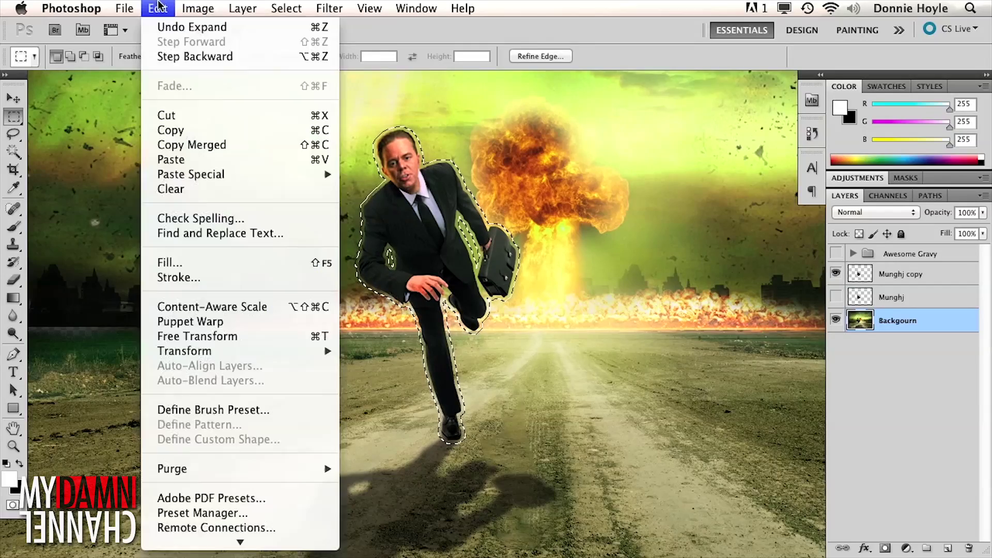
click(194, 262)
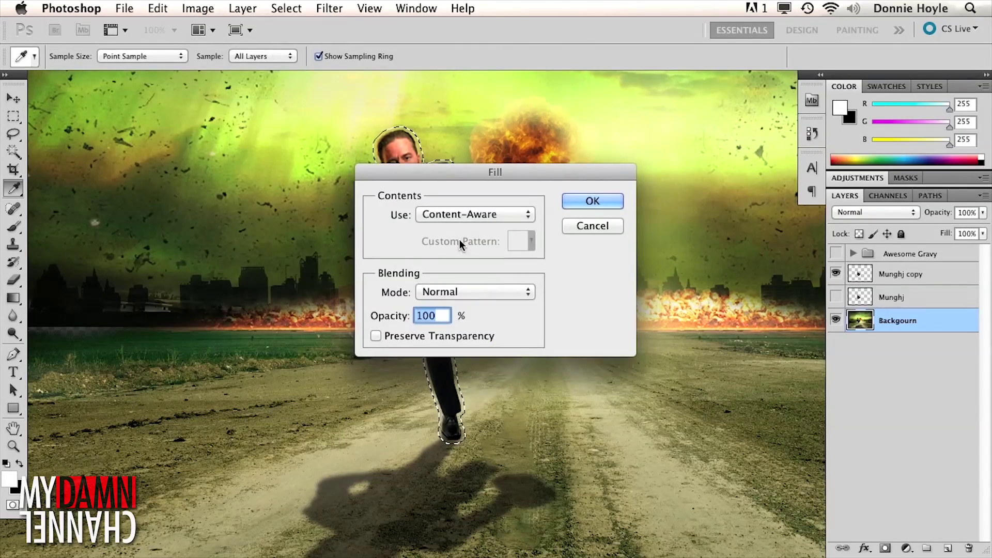
click(564, 201)
key(m)
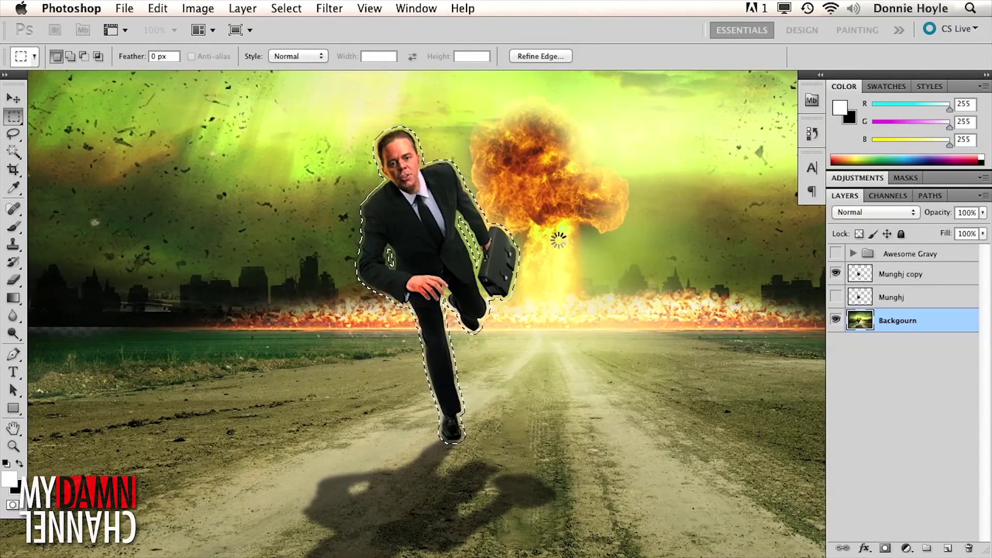
click(836, 274)
Deselect, show the warped Munghj layer, and zoom out to 66.7% centred on the poster
click(615, 250)
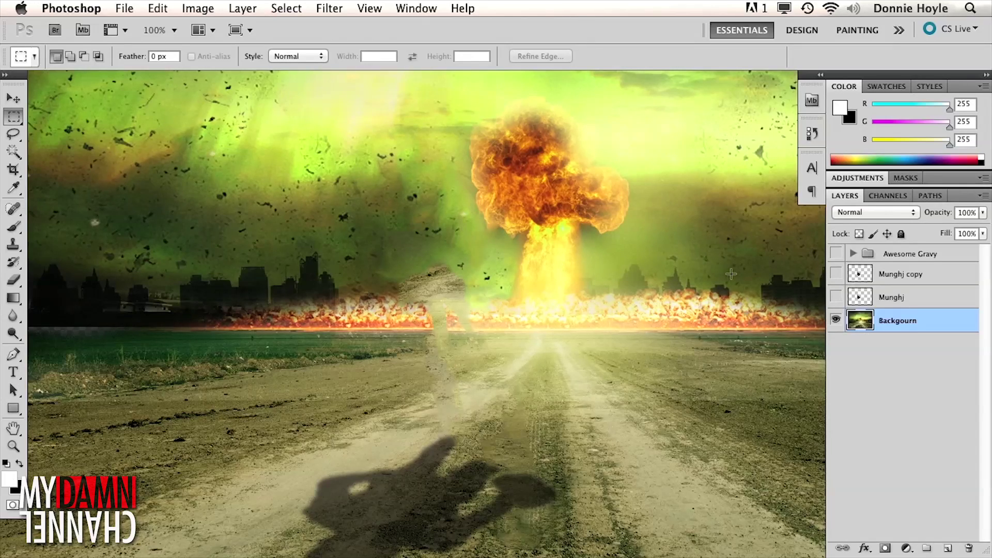
click(835, 297)
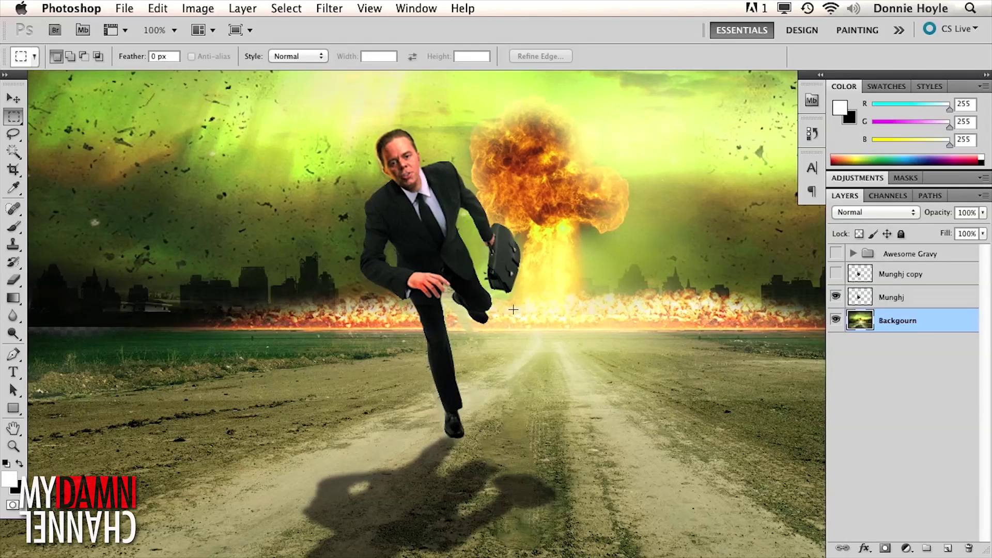
key(super+minus)
drag(513, 309, 427, 327)
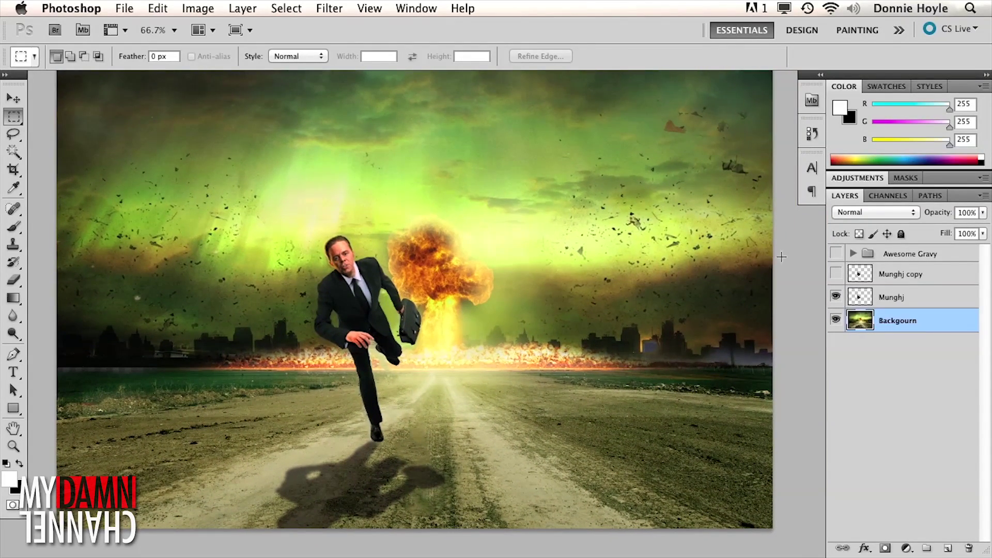
In the Awesome Gravy group, make the JUSTICE title, Credits, QRCode and Lens flare layers visible
click(853, 254)
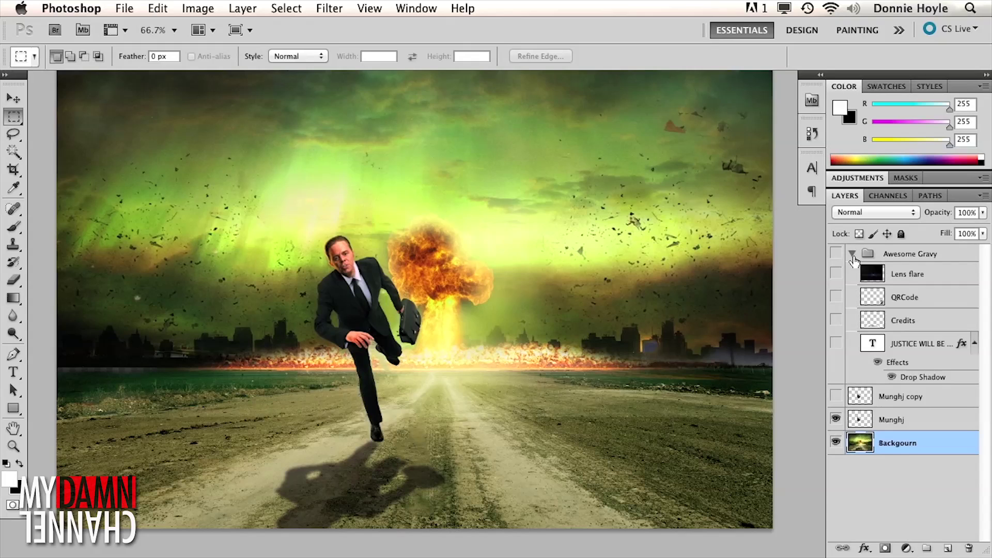
click(836, 344)
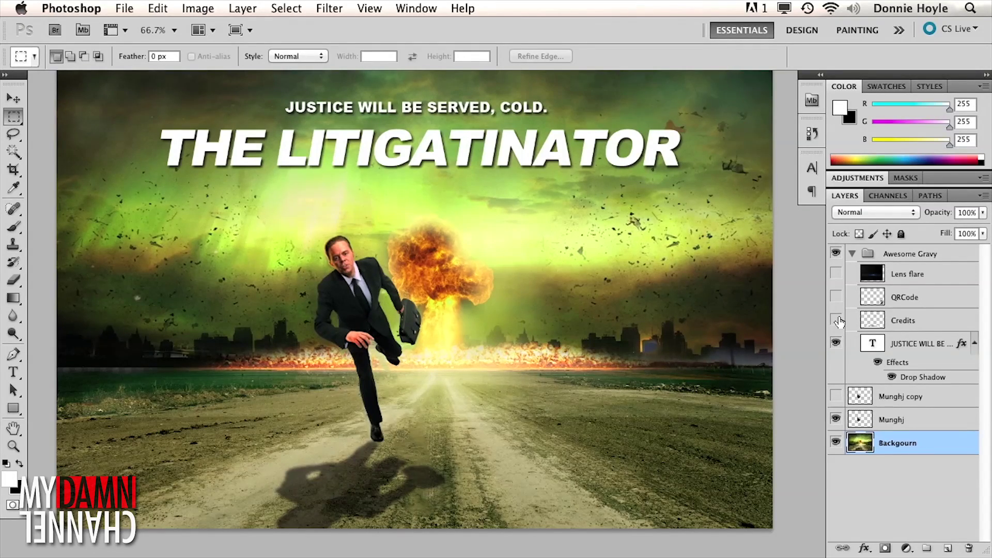
click(835, 320)
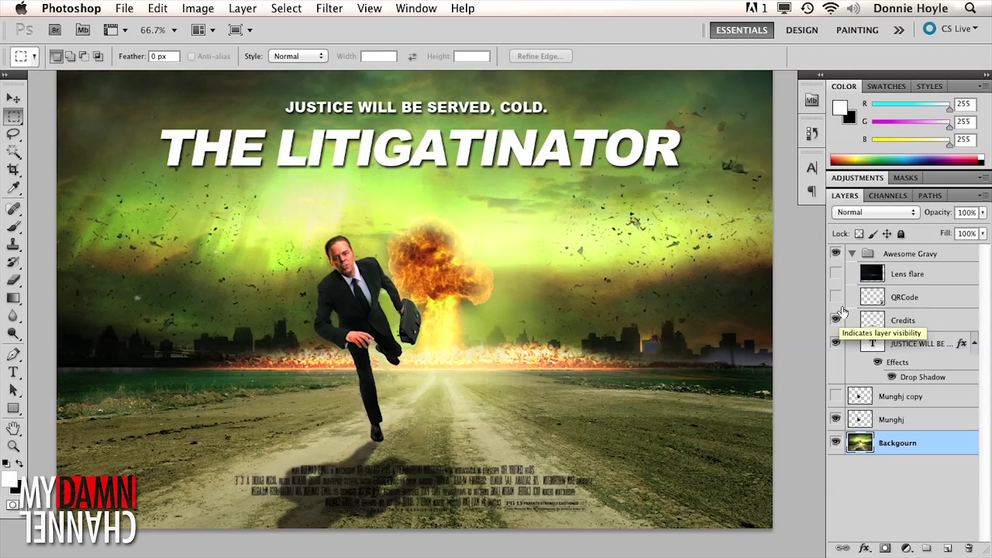
click(836, 297)
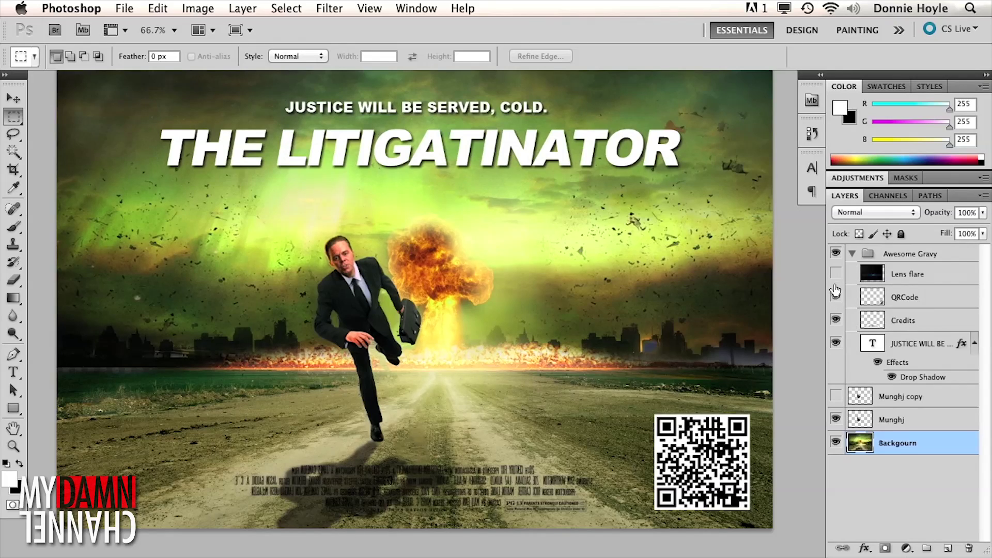
click(836, 275)
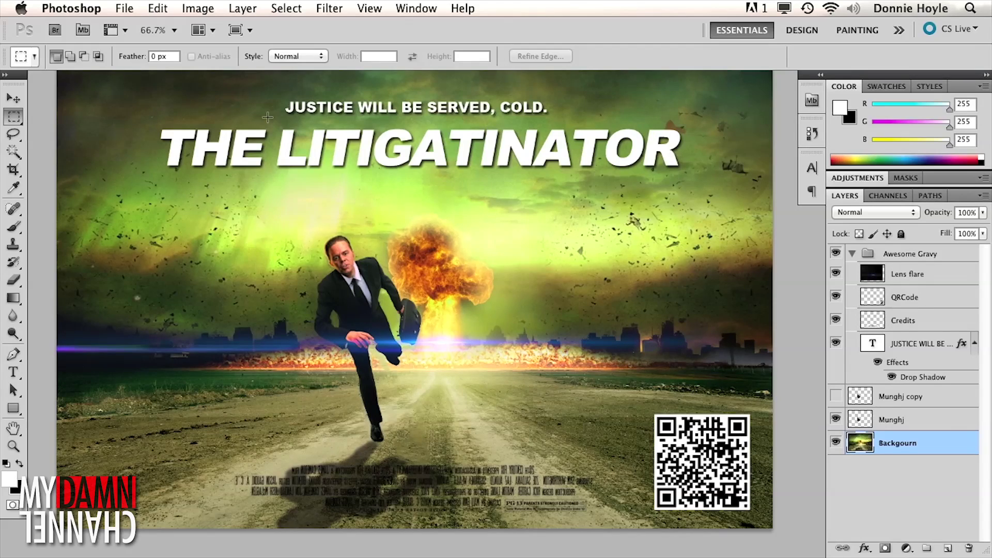
click(242, 8)
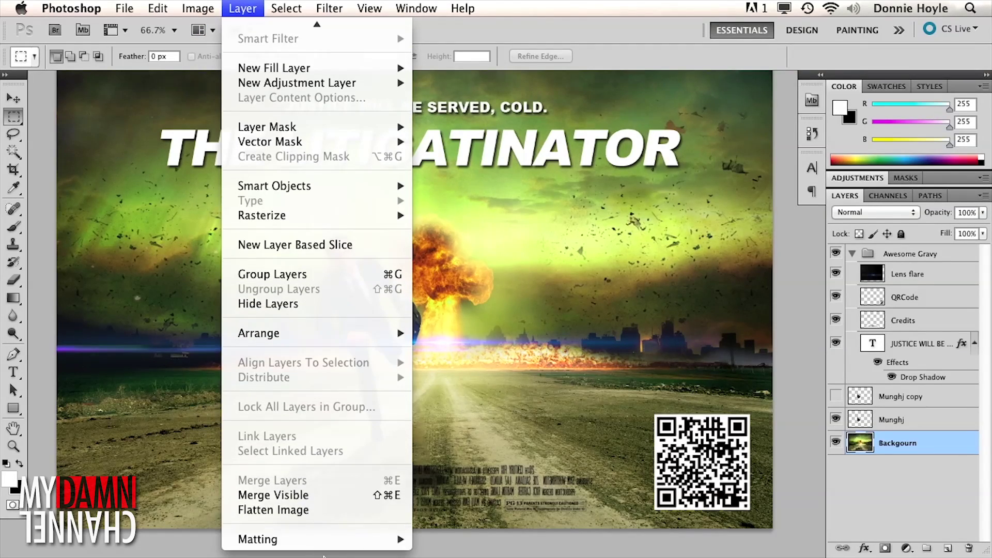
Flatten the poster, discarding hidden layers, copy it all, and close it without saving
click(308, 449)
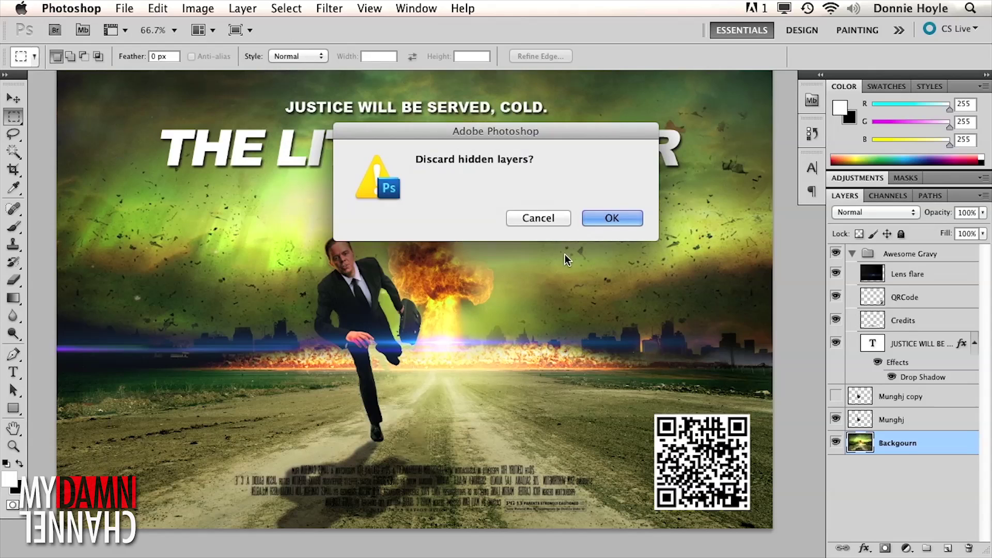
click(603, 219)
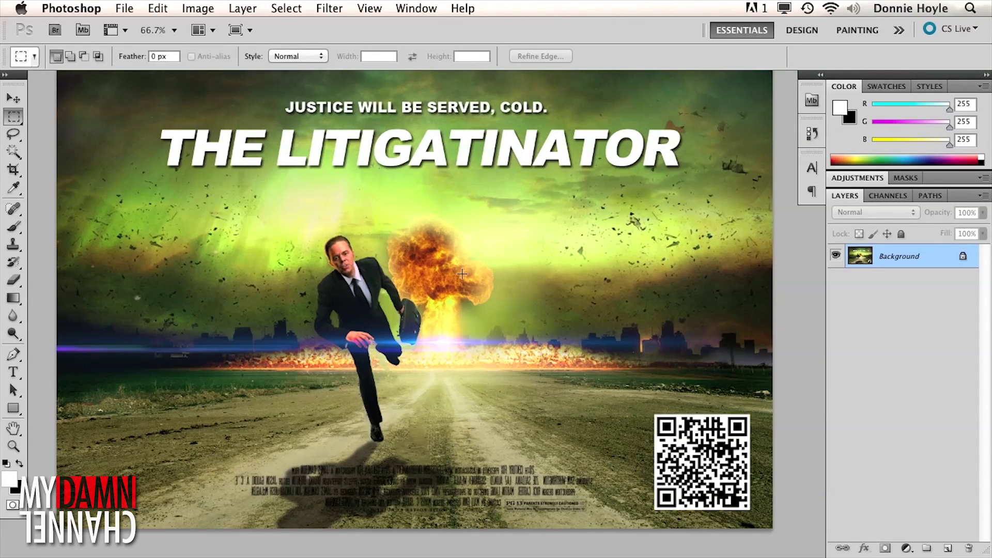
key(super+a)
key(super+c)
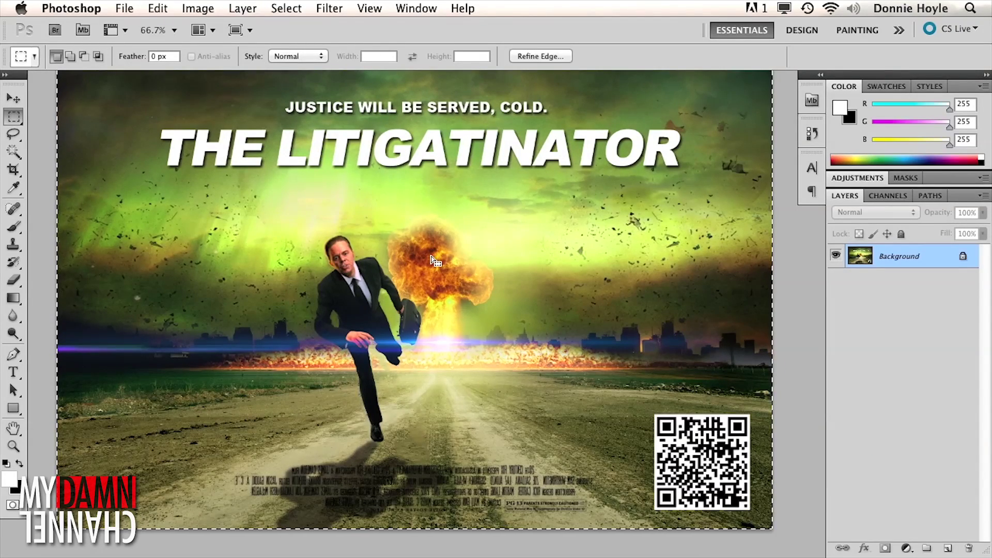
key(super+w)
click(473, 219)
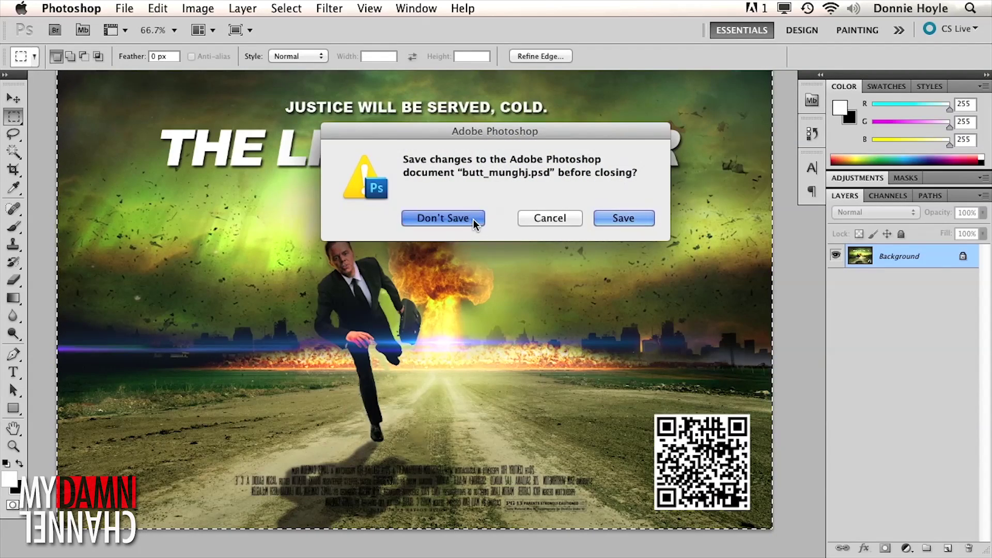
Paste the poster into pretendery.jpg as a hidden Layer 1 and Magic Wand the blank billboard
key(super+o)
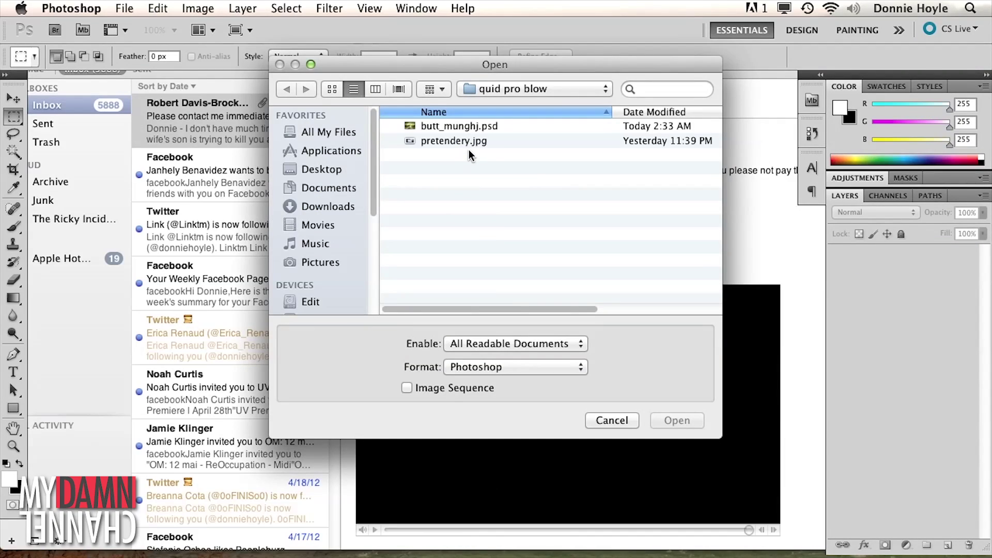
double_click(469, 141)
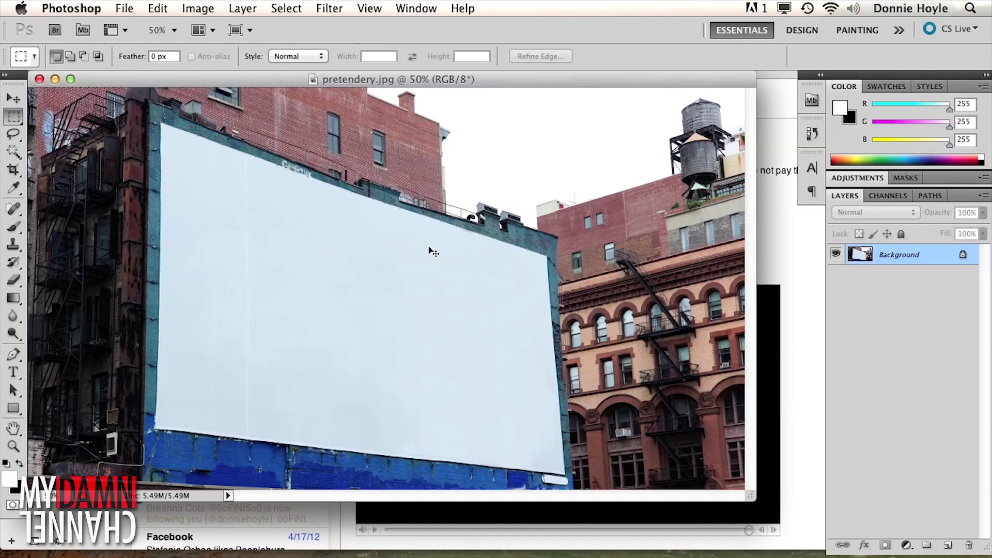
key(super+v)
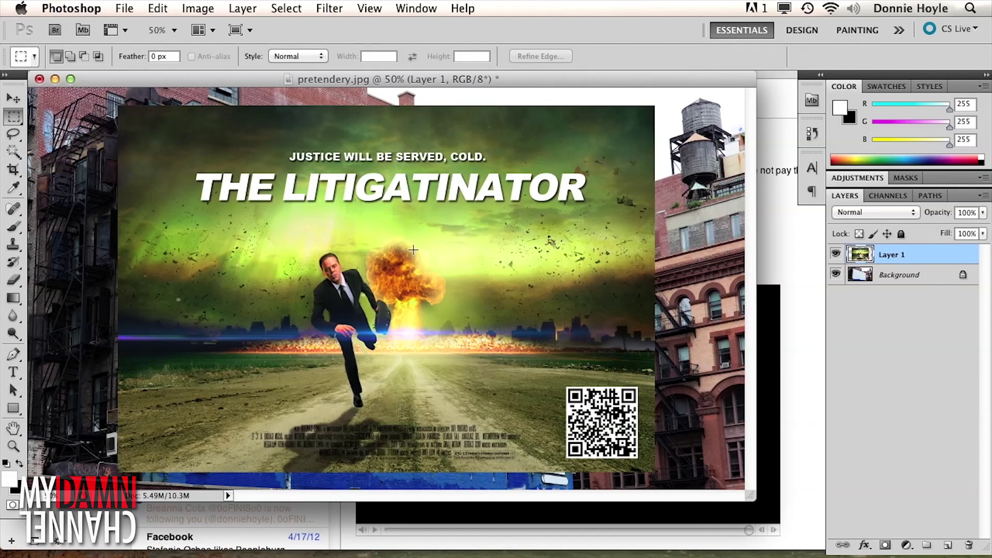
click(835, 254)
click(863, 274)
click(866, 275)
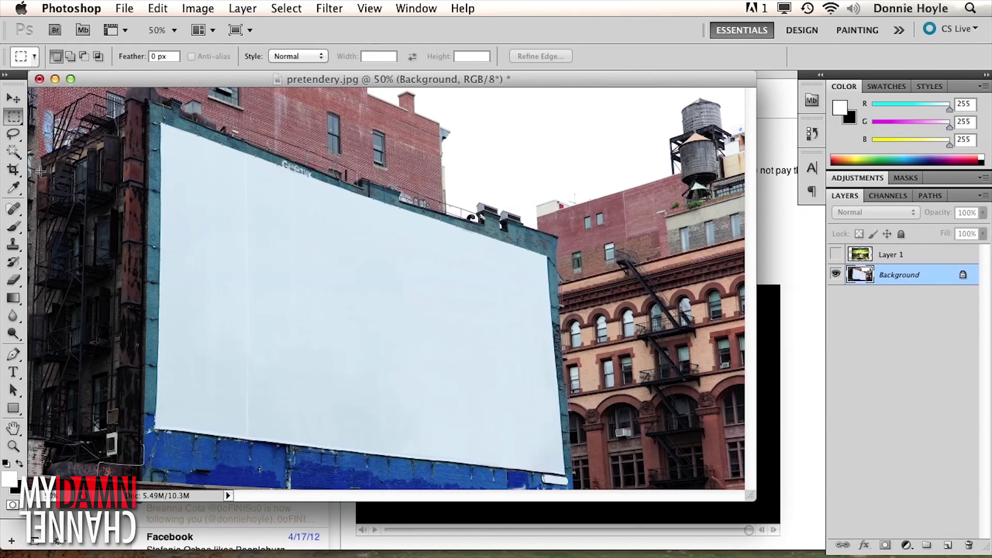
click(15, 153)
click(270, 284)
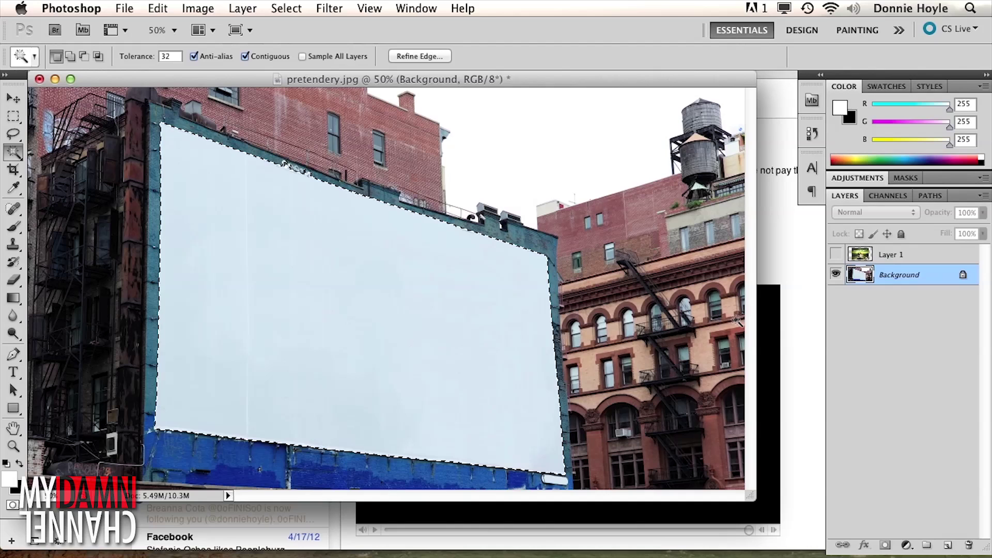
Mask Layer 1 to the billboard selection, show it, and unlink the mask from the poster image
click(885, 259)
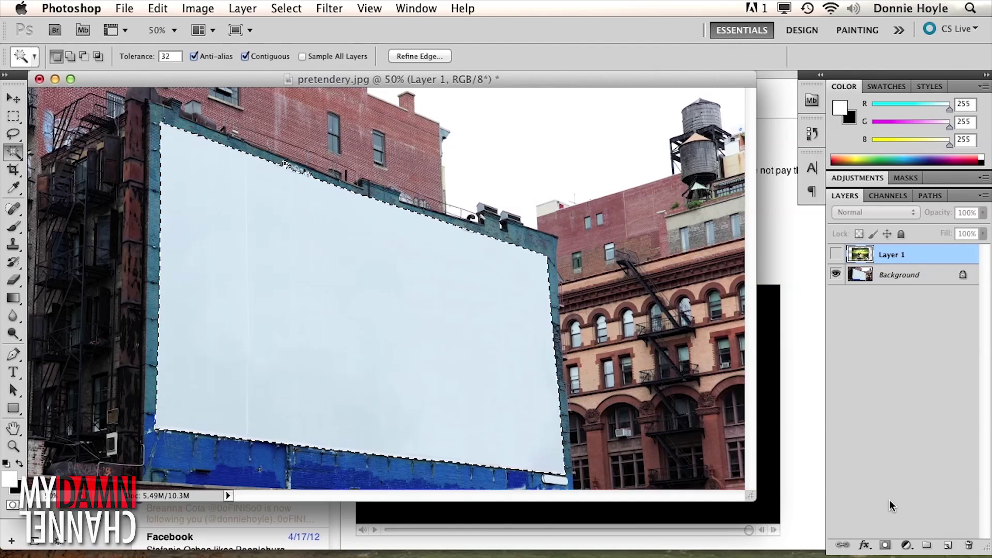
click(886, 545)
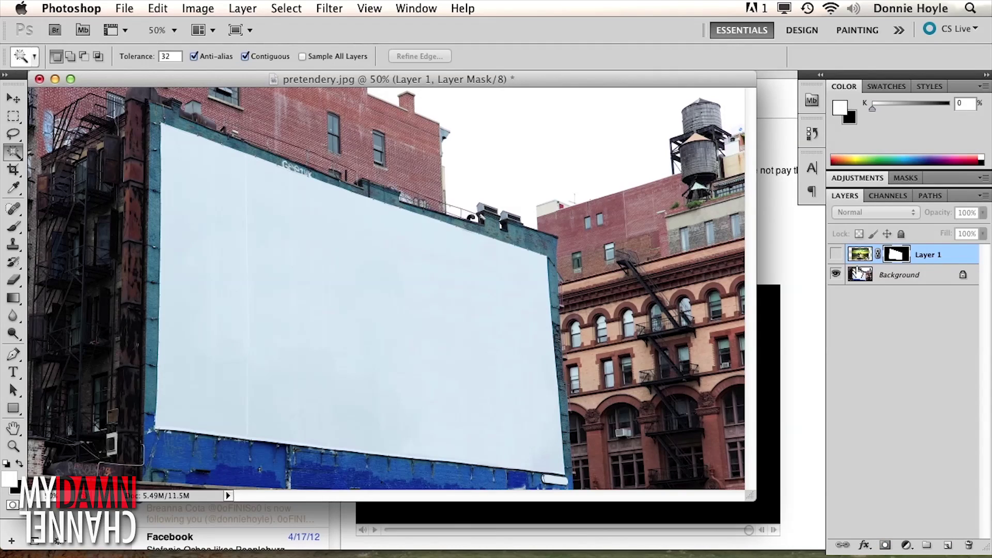
click(836, 254)
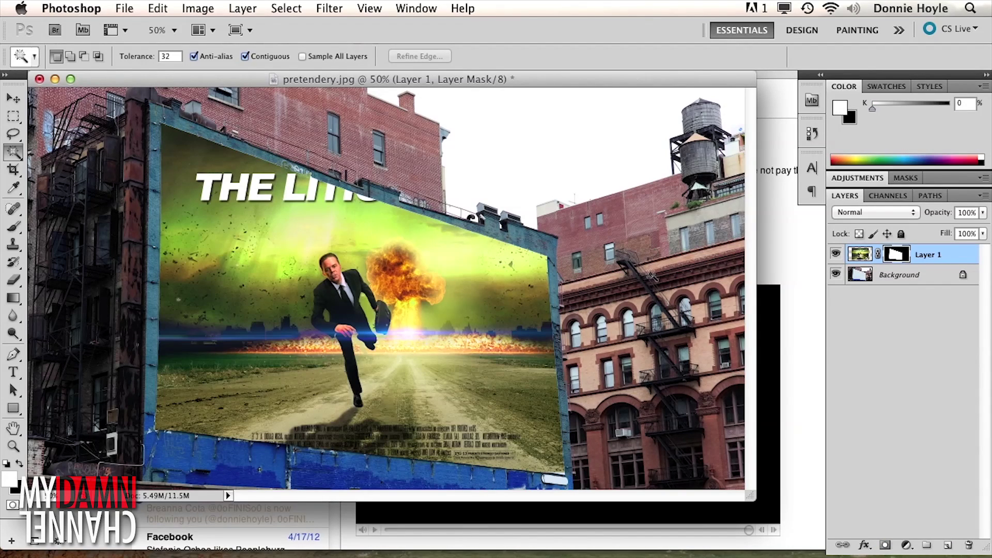
click(878, 255)
click(868, 254)
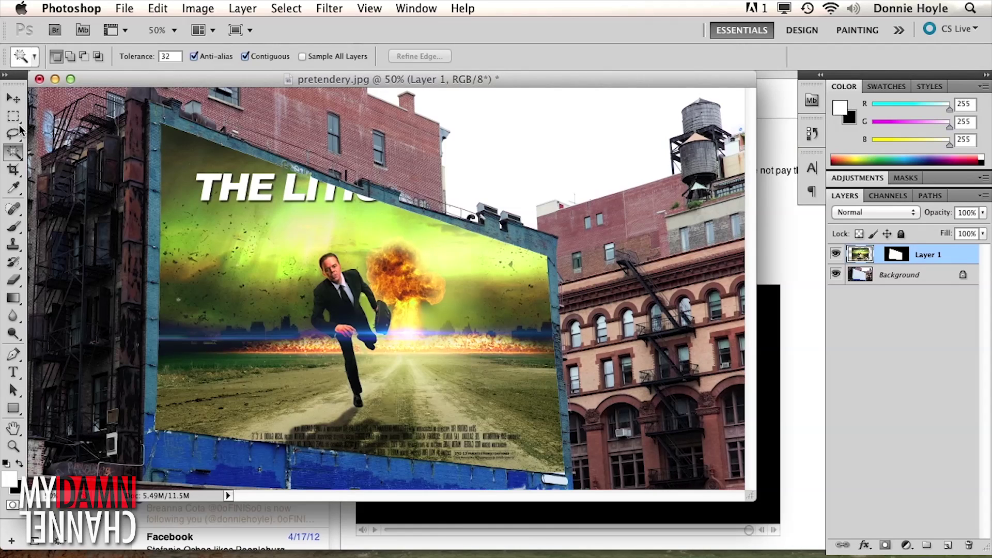
click(151, 12)
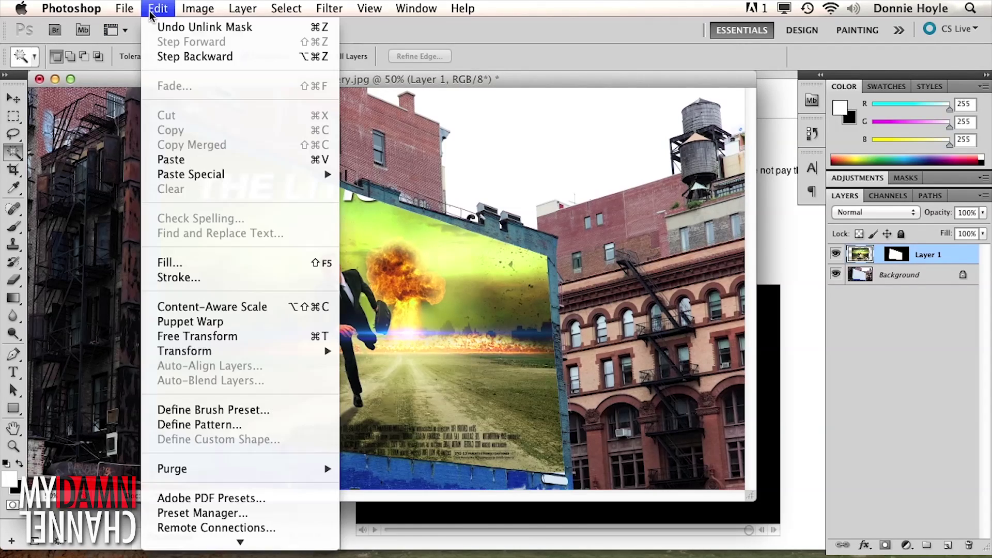
mouse_move(184, 352)
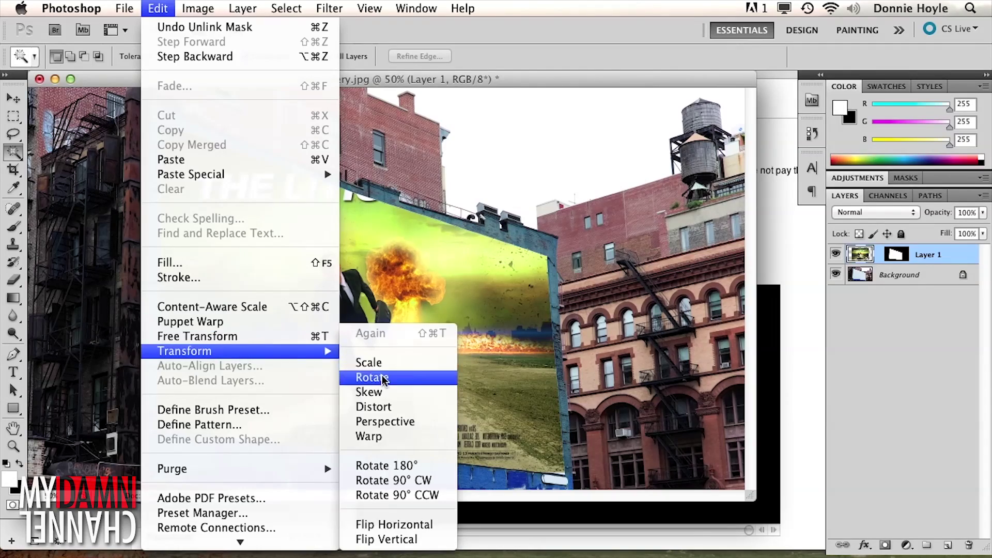
Distort the poster so its four corners land on the billboard's slanted frame, and commit
click(380, 406)
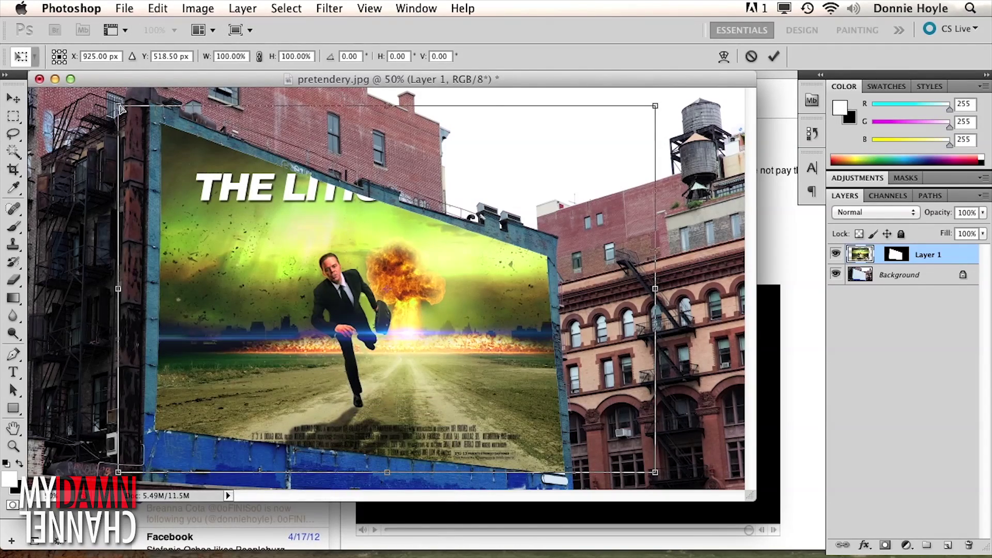
drag(121, 109, 163, 187)
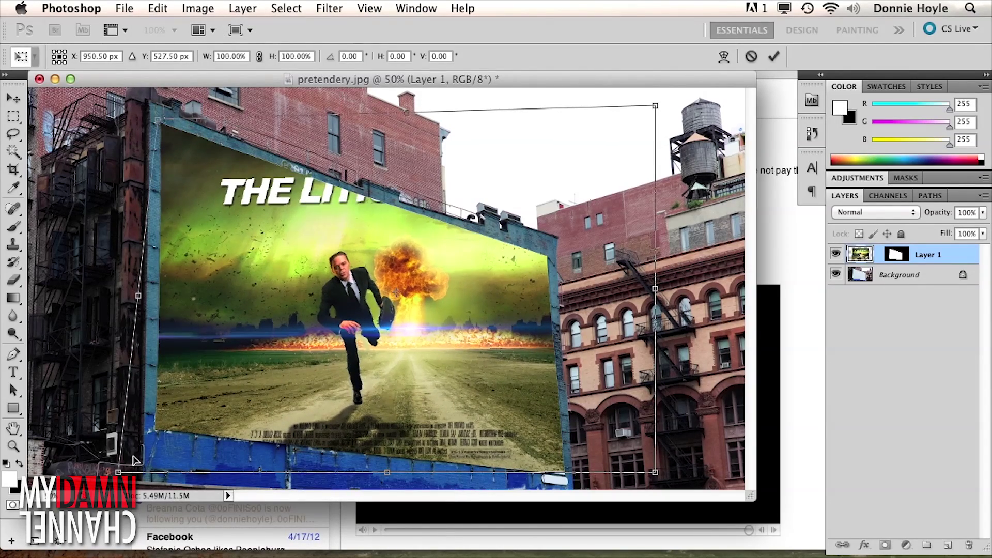
drag(119, 472, 153, 440)
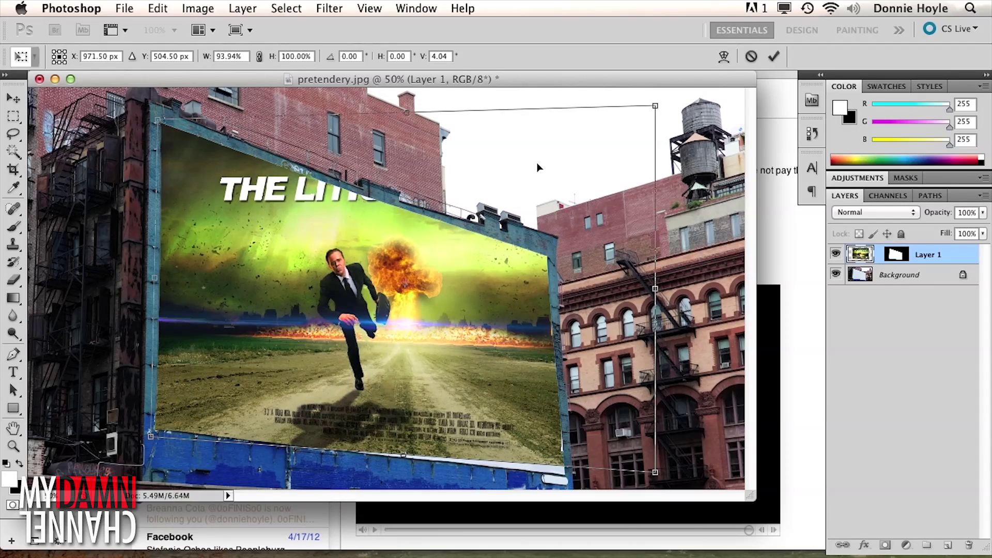
drag(650, 110, 550, 254)
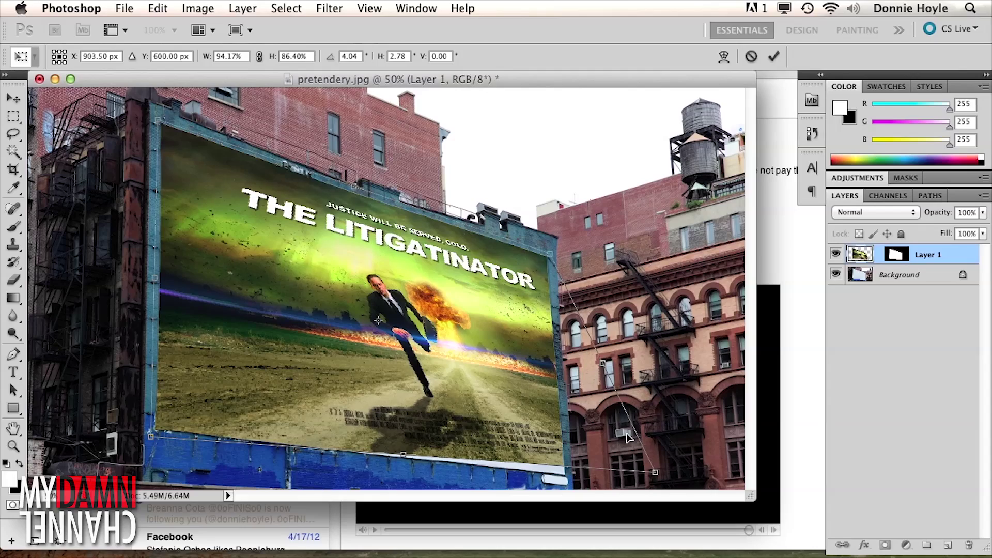
drag(653, 471, 569, 479)
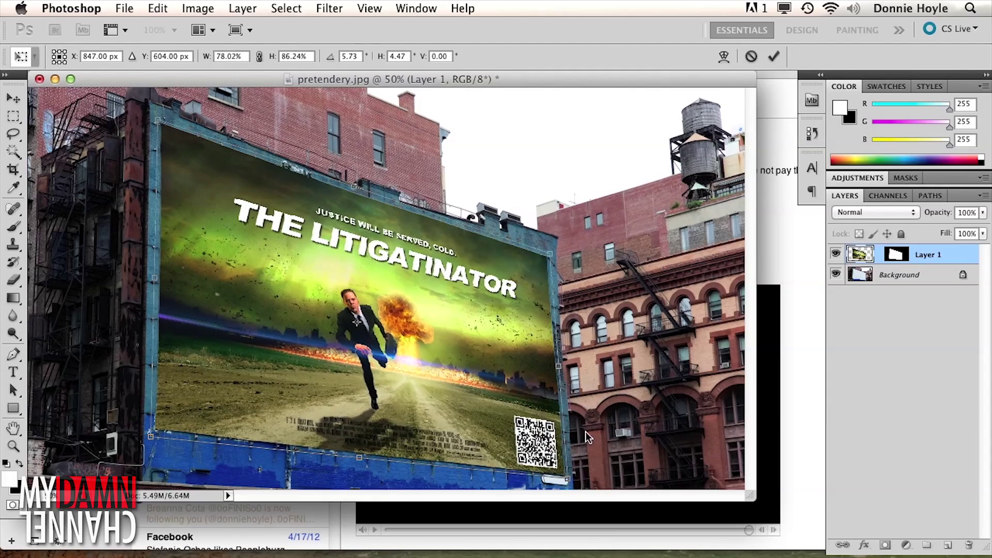
key(Return)
key(w)
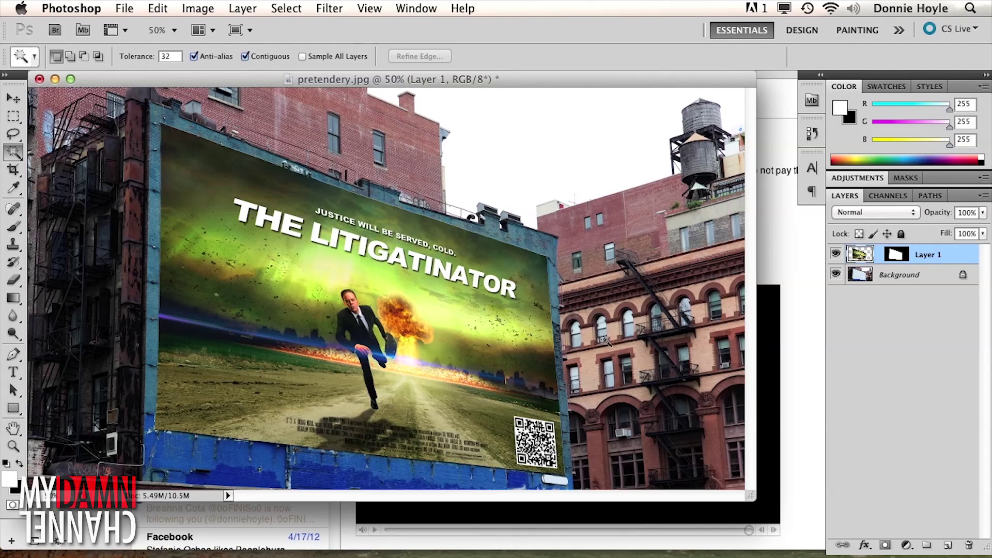